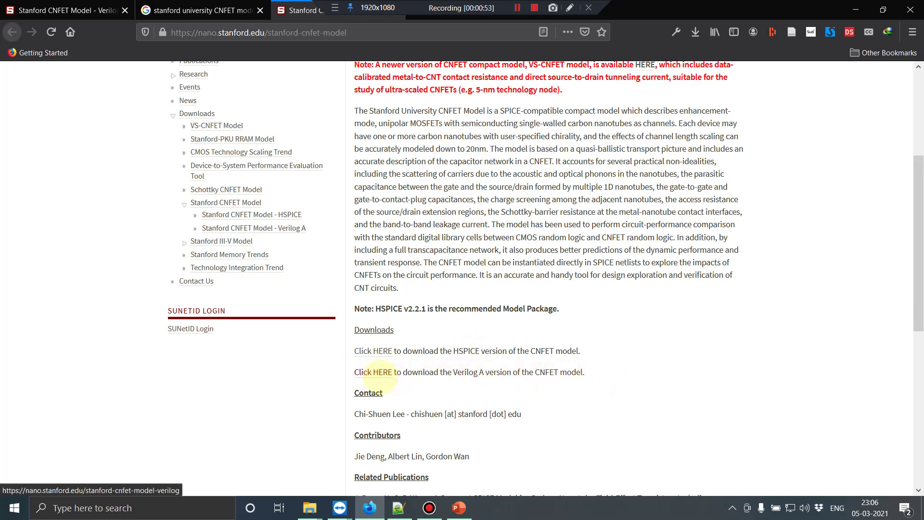
Follow the Verilog A 'HERE' link on the Stanford CNFET Model download page.
click(382, 372)
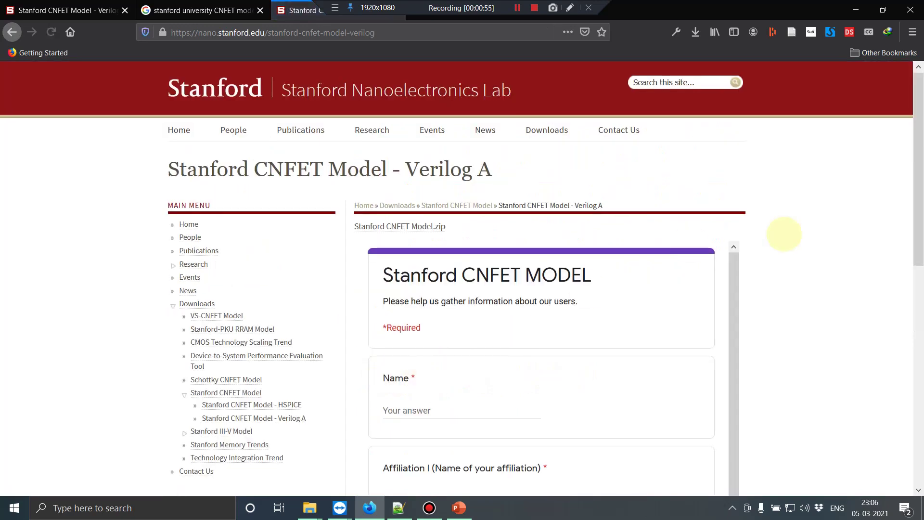
Review the submitted Verilog A request form, return to the recorded-response tab, and minimize Firefox.
scroll(563, 325, down, 4)
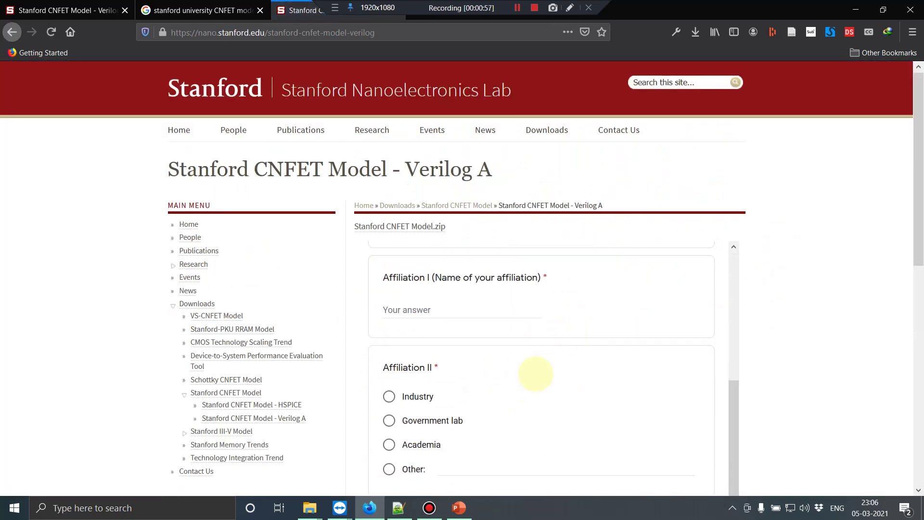
scroll(514, 385, down, 2)
scroll(571, 387, up, 3)
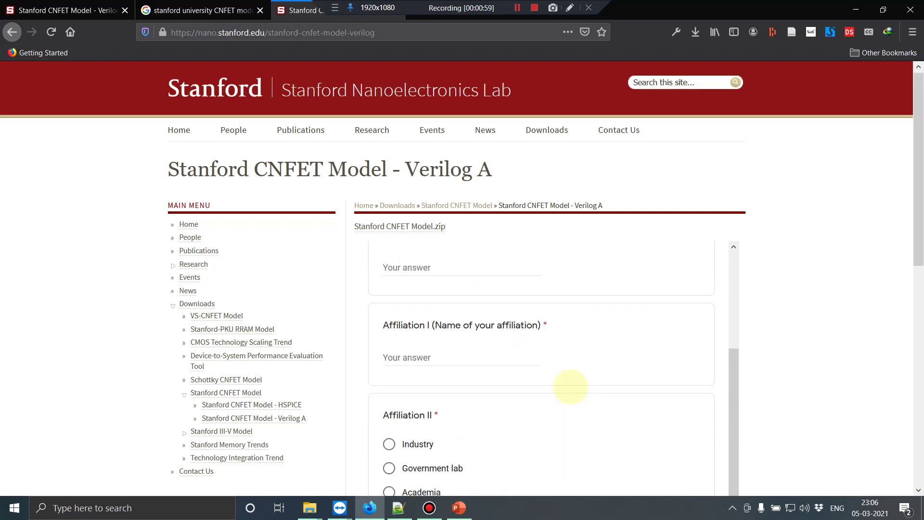
scroll(571, 387, up, 1)
scroll(479, 343, down, 4)
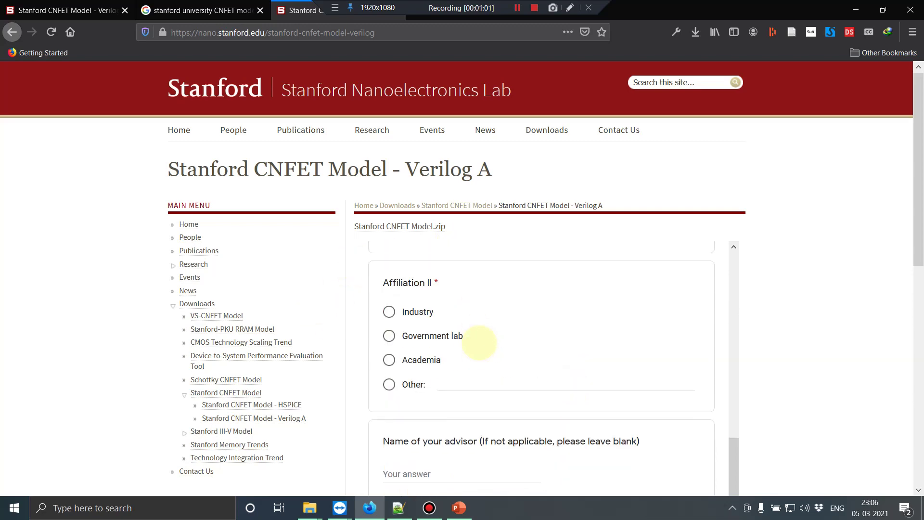
scroll(479, 343, down, 7)
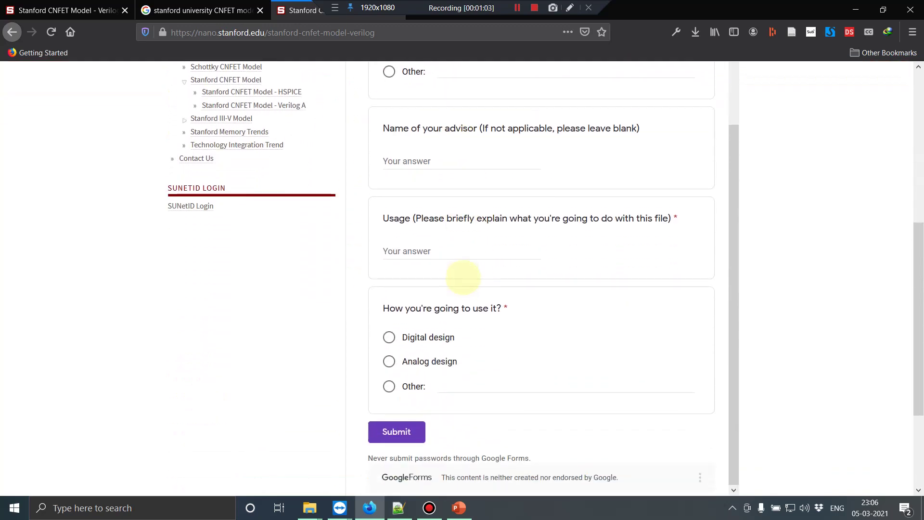
scroll(181, 227, up, 3)
click(77, 12)
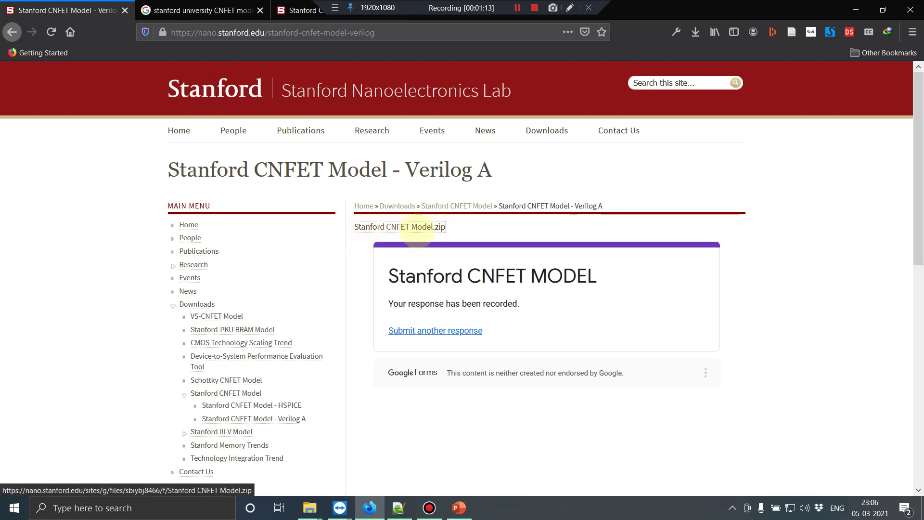
click(856, 9)
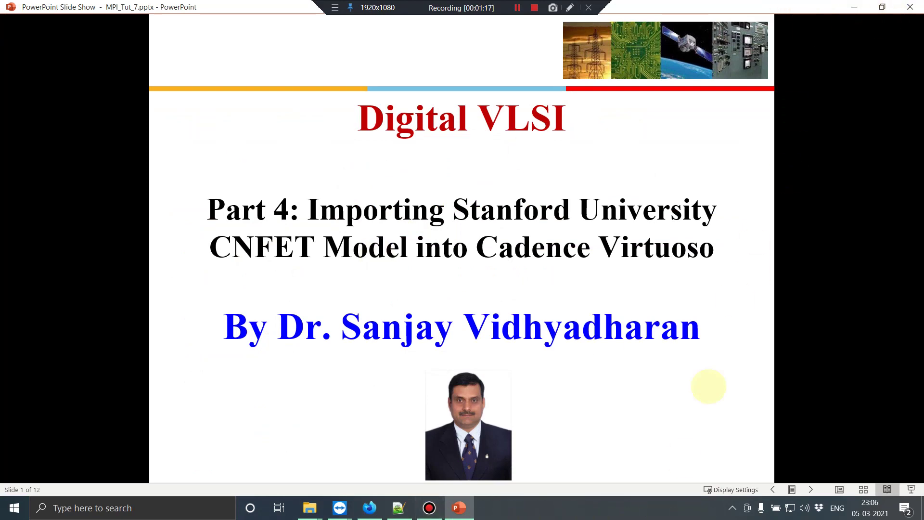
Close the PowerPoint window from the taskbar, then open the desktop Stanford CNFET Model folder maximized.
right_click(463, 510)
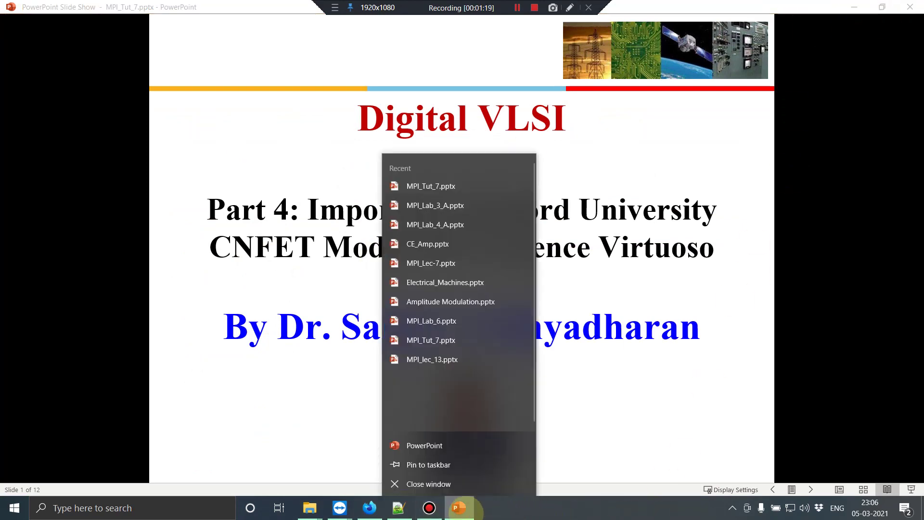
click(463, 482)
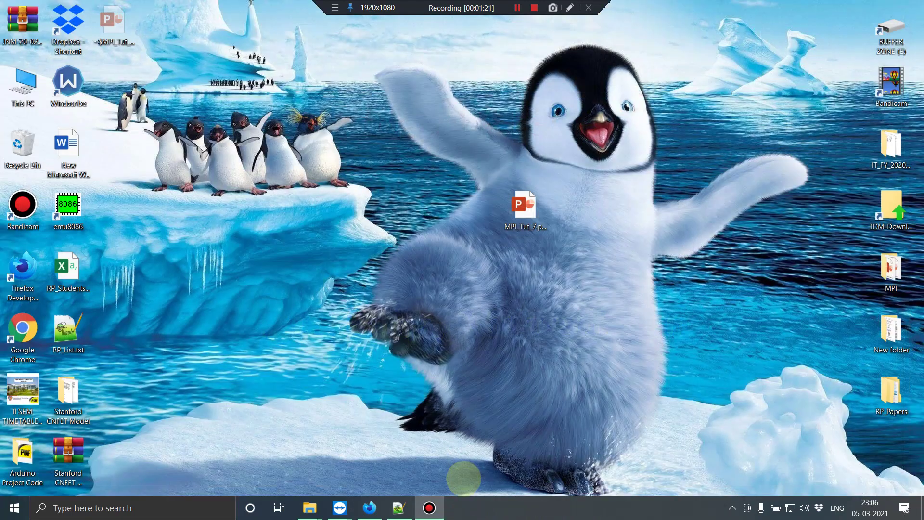
double_click(68, 393)
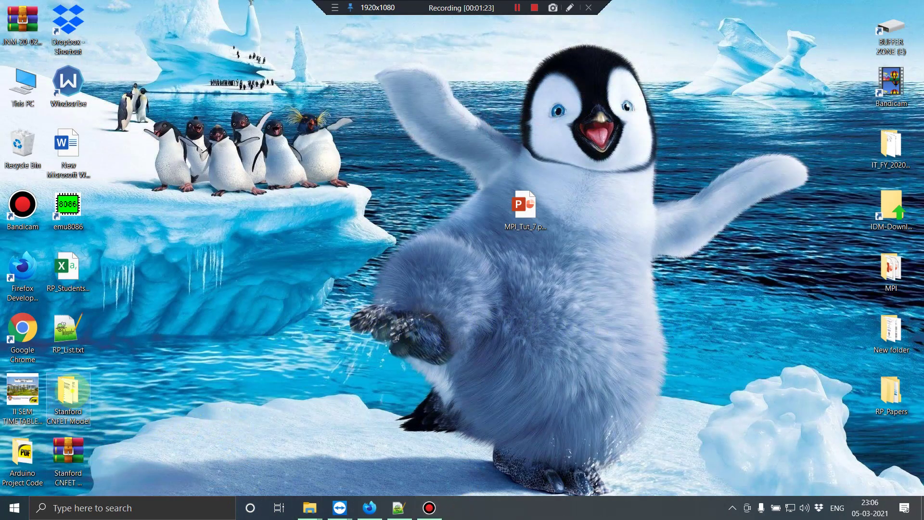
click(813, 69)
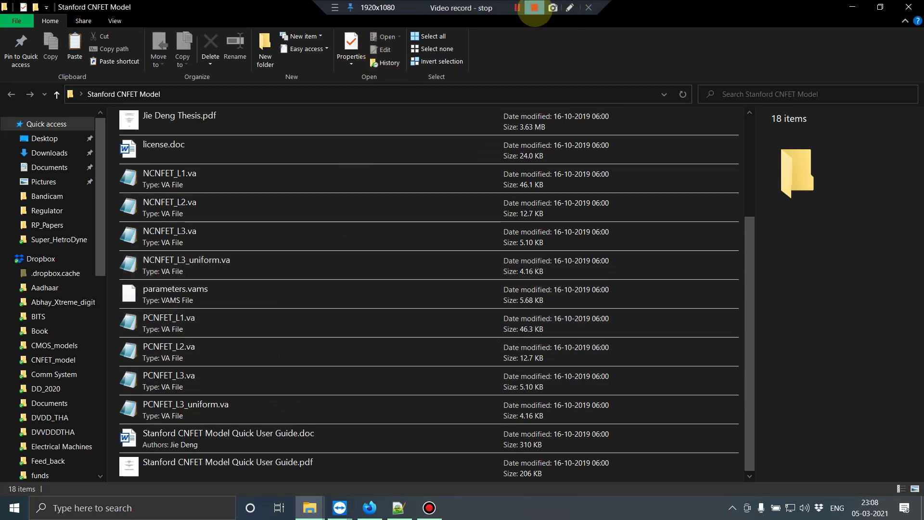
click(534, 8)
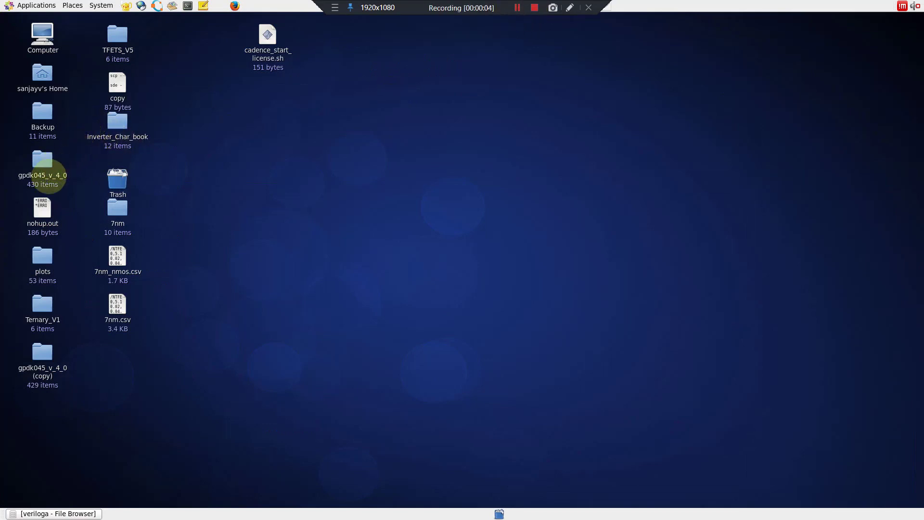
Open a terminal inside the gpdk045_v_4_0 folder.
double_click(42, 165)
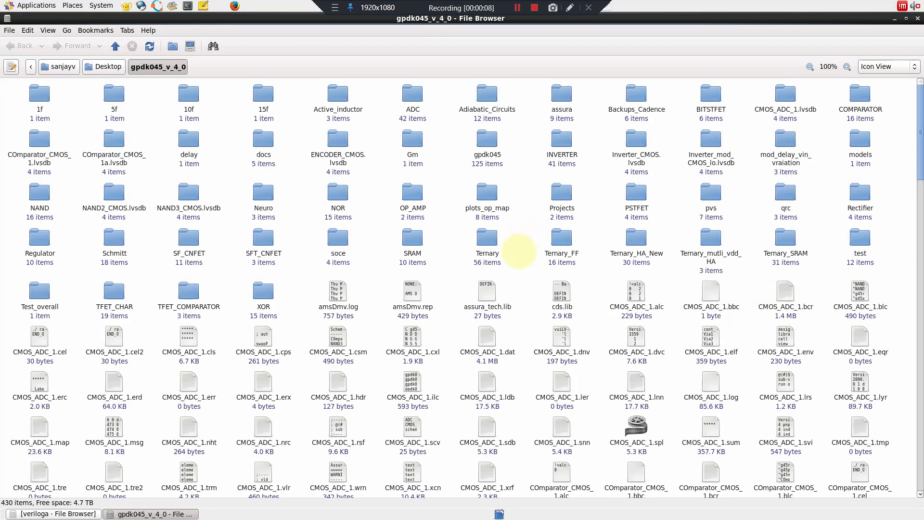
right_click(520, 255)
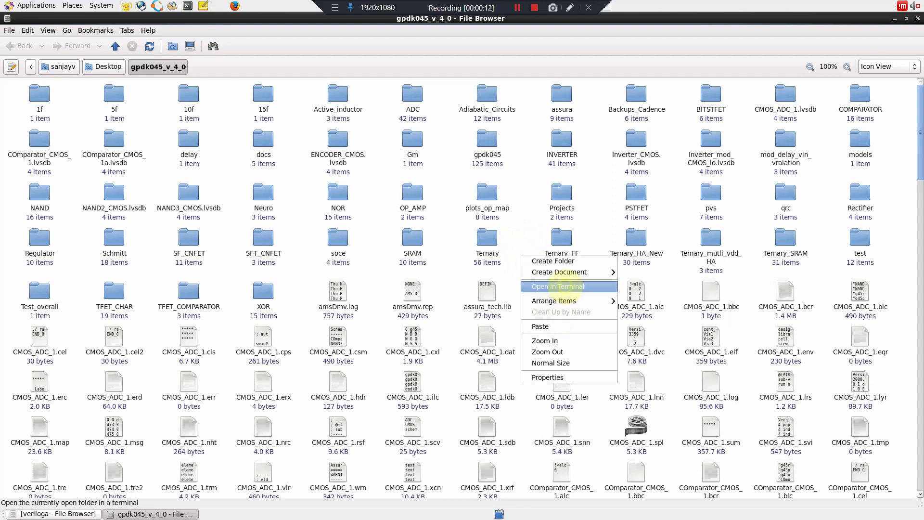
click(564, 286)
Launch Virtuoso with 'nohup virtuoso' and close the terminal window.
text(nohup virtuoso)
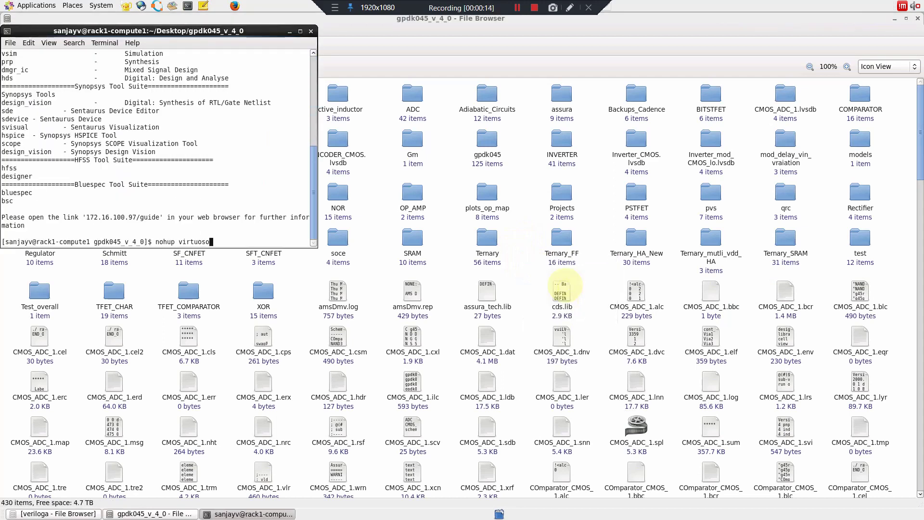
key(Return)
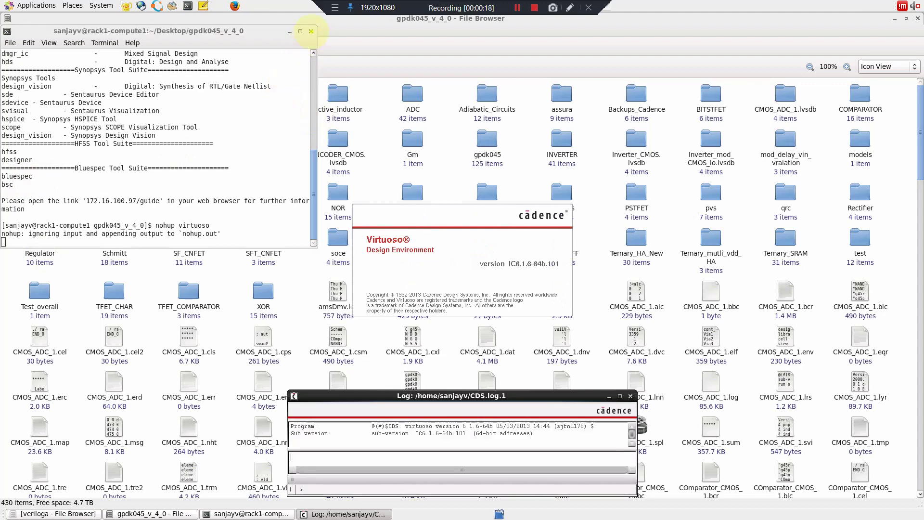
click(310, 31)
Confirm the terminal closing, dismiss What's New, and enter editor="gedit" in the CIW.
click(210, 175)
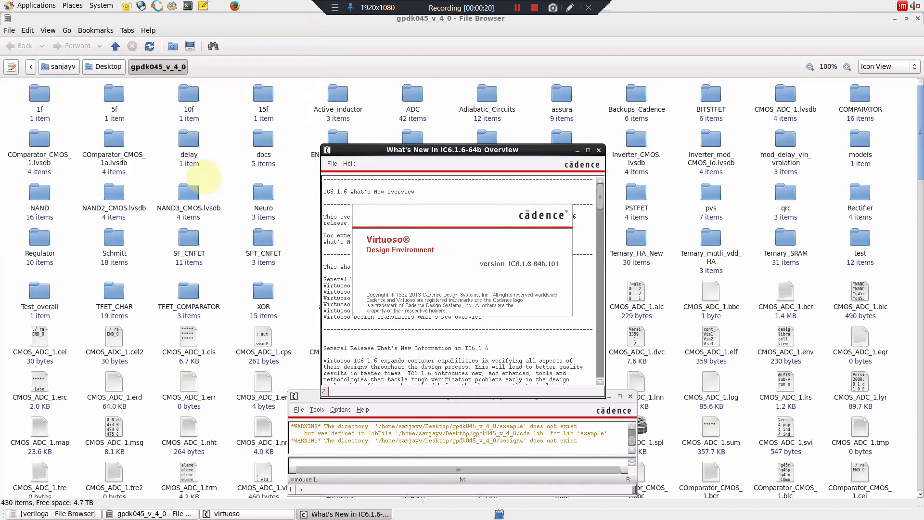
click(598, 151)
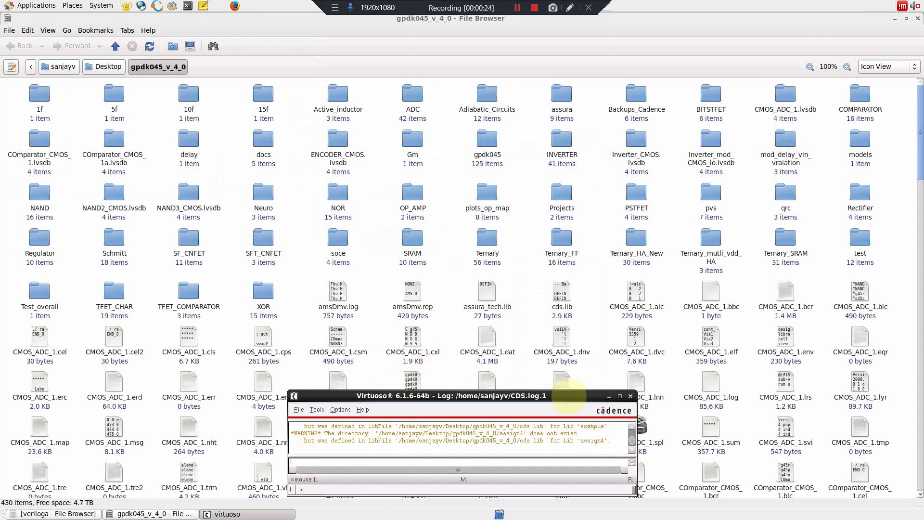
click(304, 264)
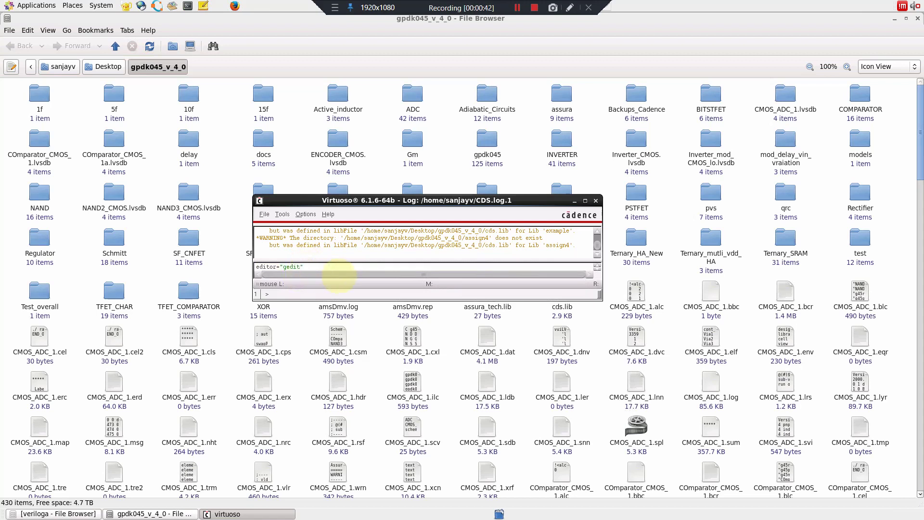
key(Return)
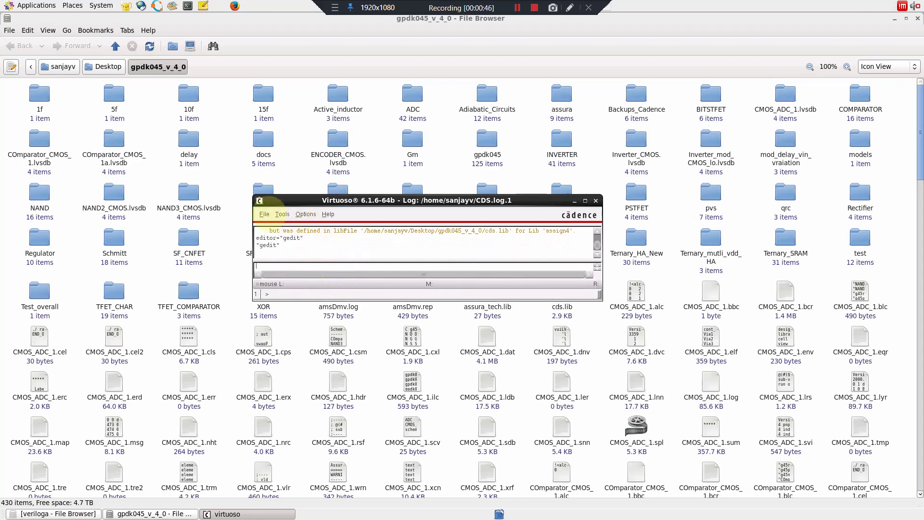
Close the gpdk045_v_4_0 file browser window from the taskbar.
click(264, 214)
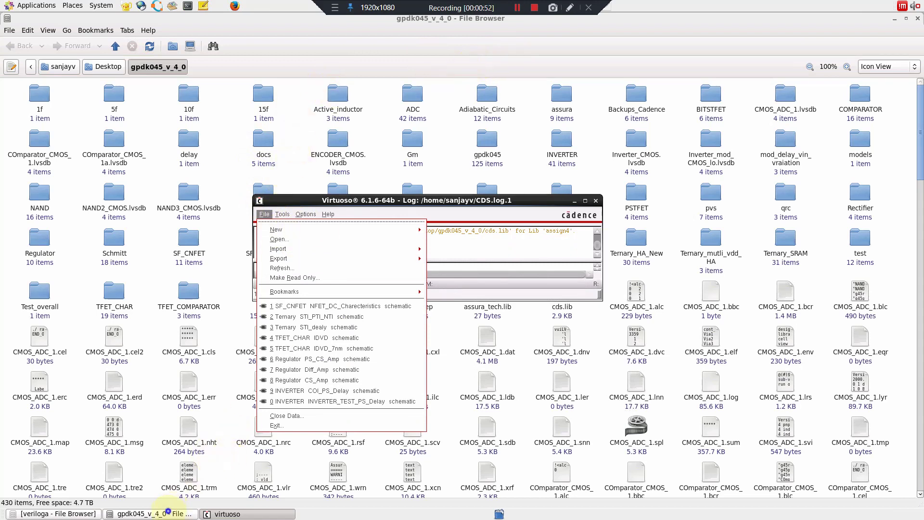
click(164, 509)
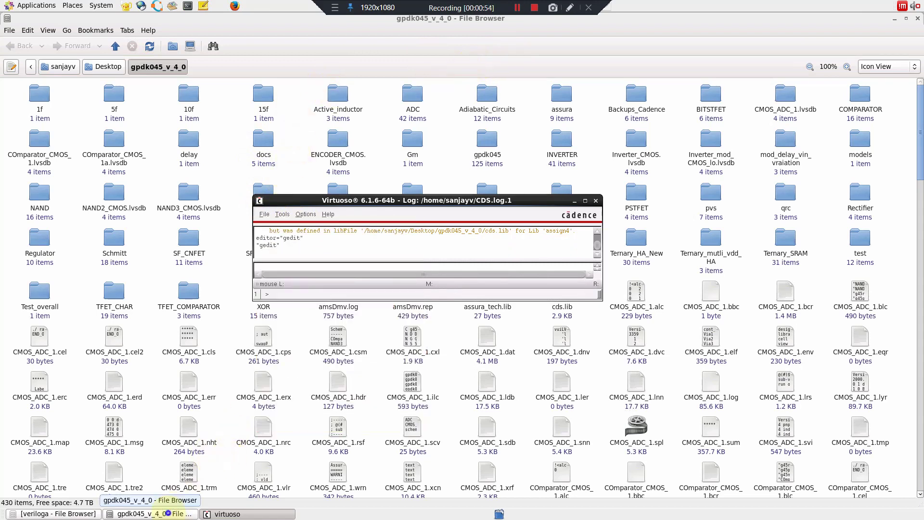
right_click(168, 513)
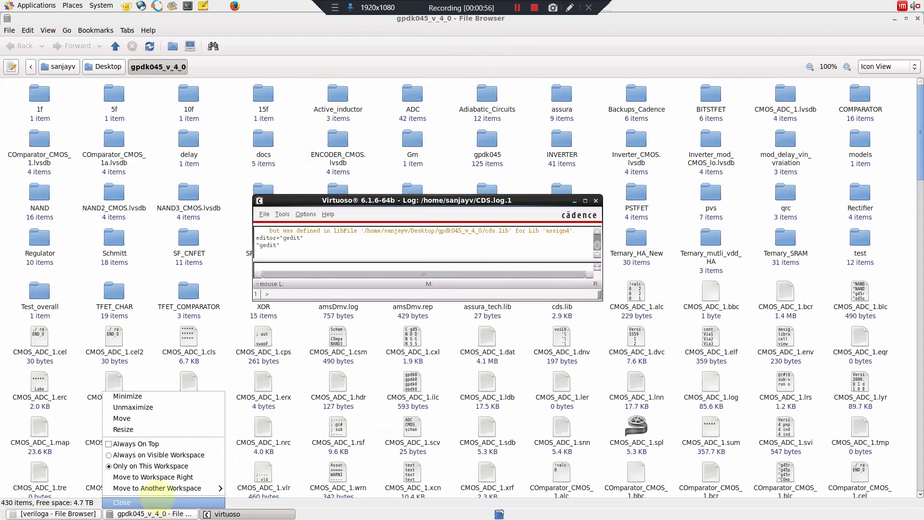
click(154, 502)
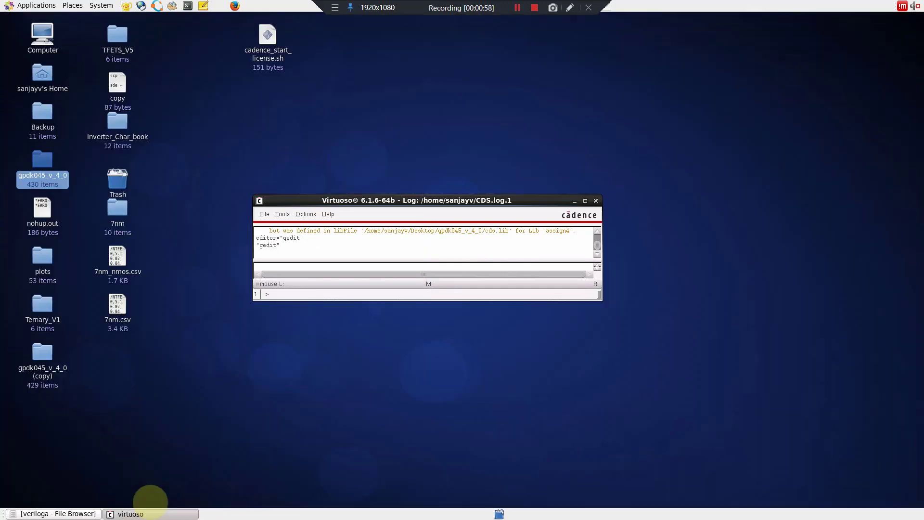
Create library CNFET via File > New > Library, attaching it to technology library gpdk045.
click(264, 214)
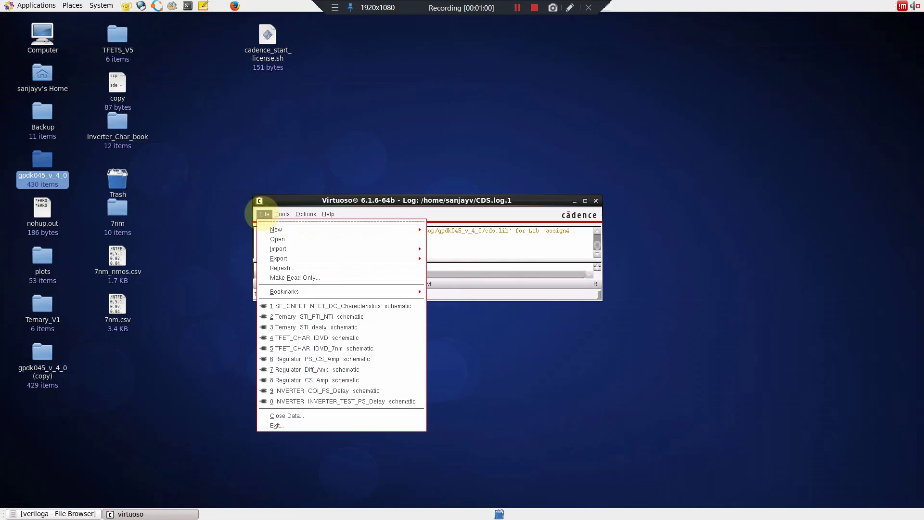
mouse_move(305, 231)
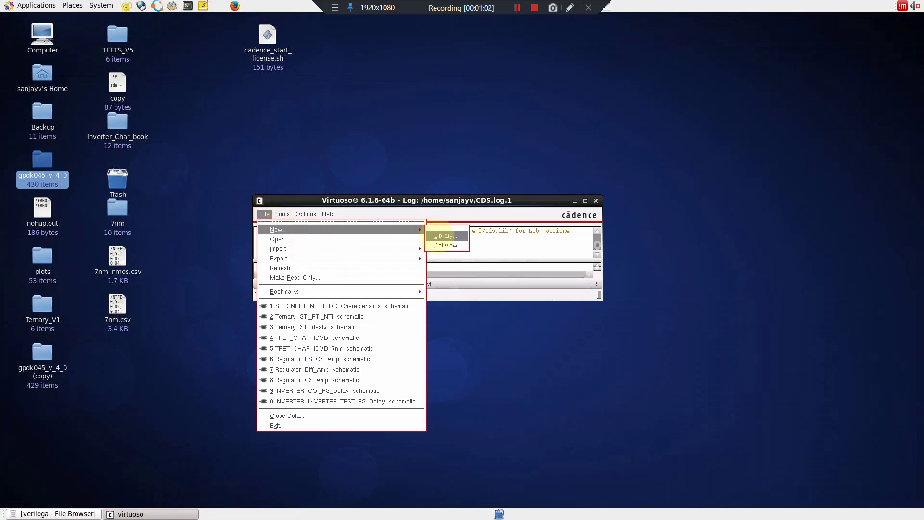
click(438, 235)
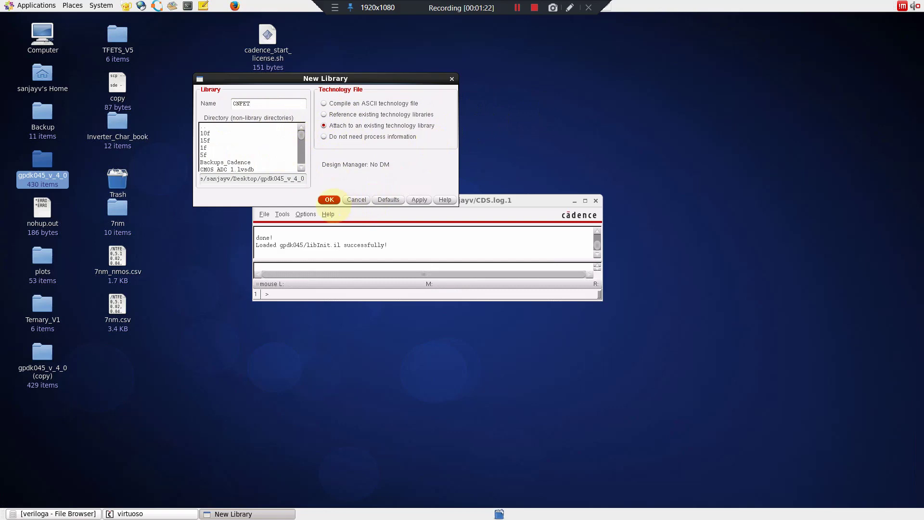
click(329, 199)
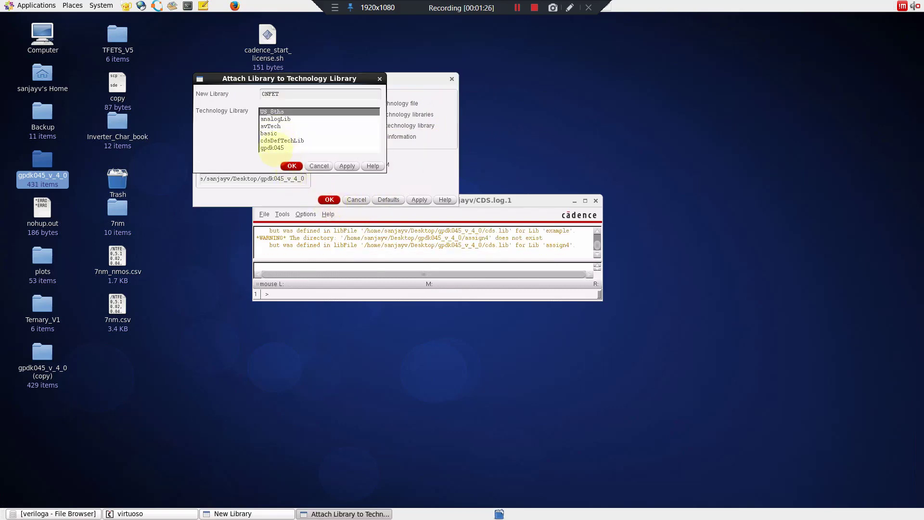
click(274, 148)
click(291, 166)
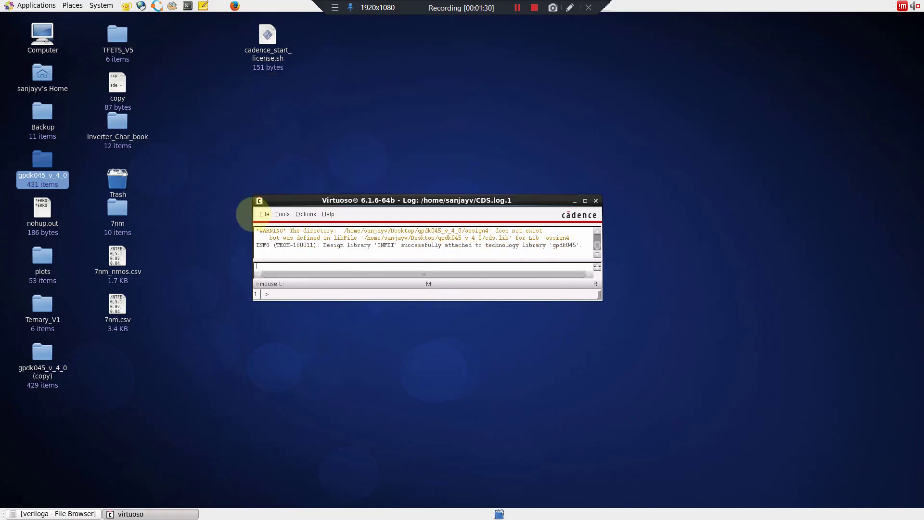
click(264, 213)
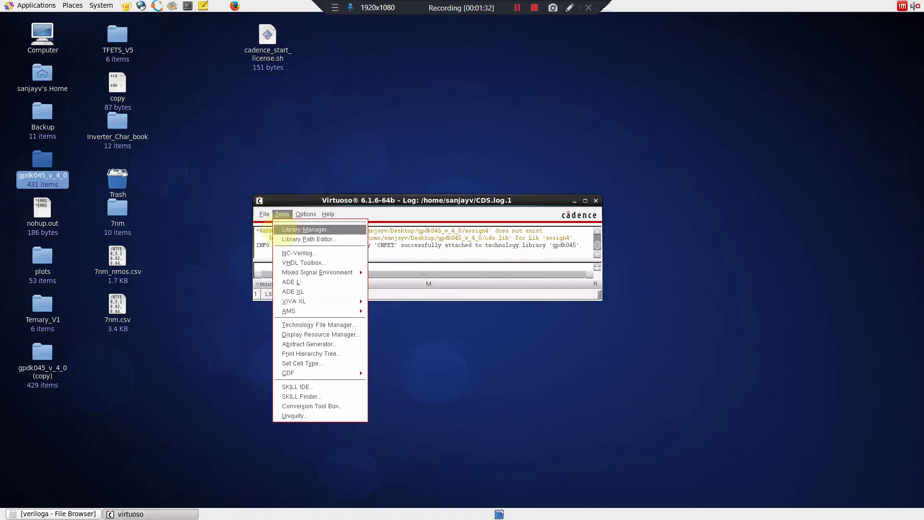
Create cell NCNFET in library CNFET with type VerilogA and view veriloga.
mouse_move(277, 230)
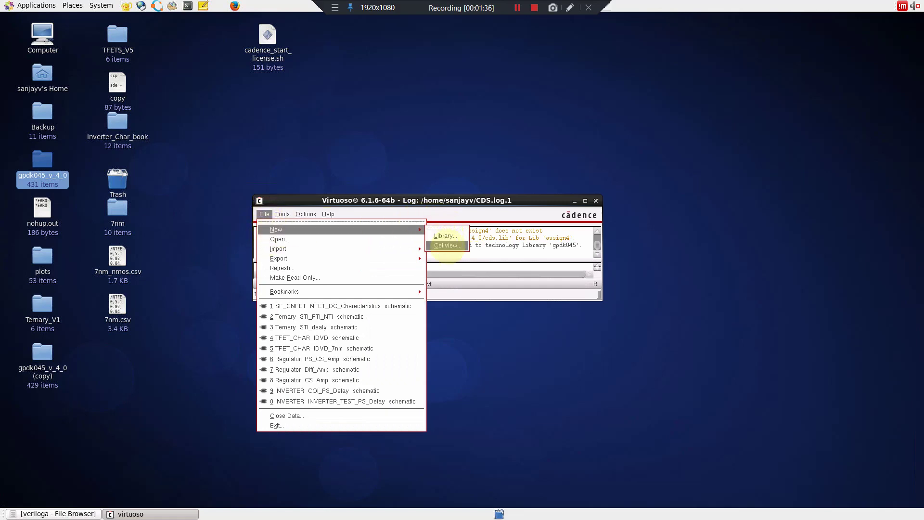
click(448, 246)
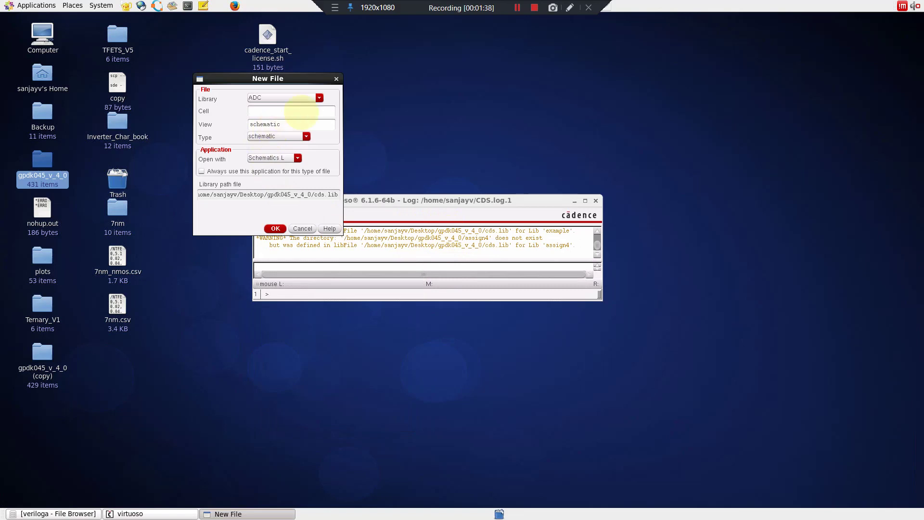
click(319, 98)
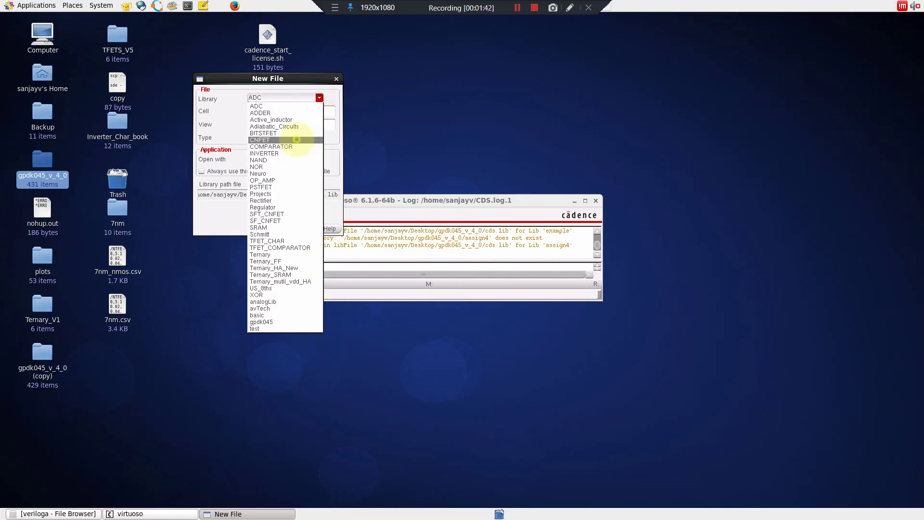
click(296, 139)
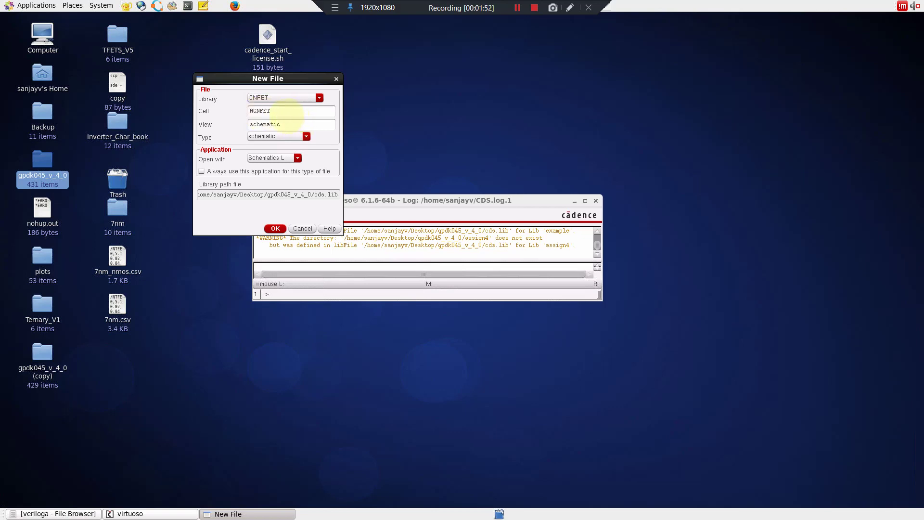
click(306, 137)
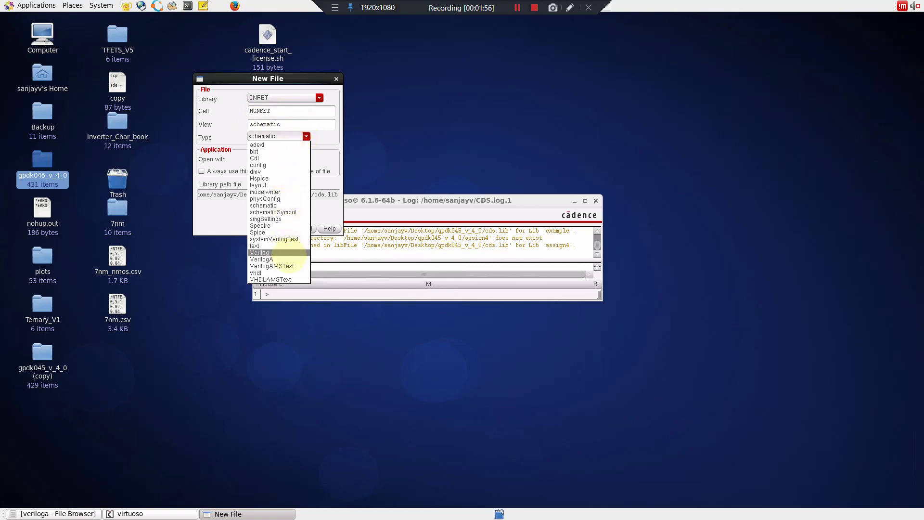
click(289, 259)
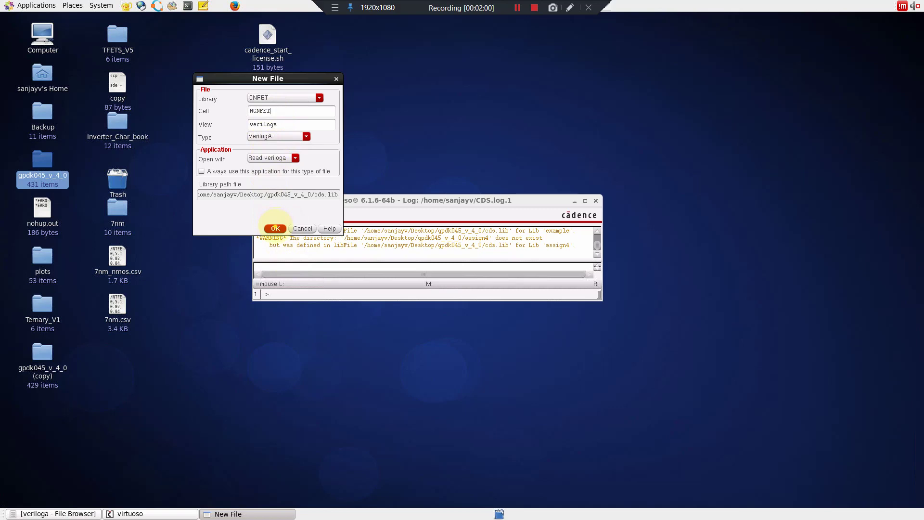
click(275, 228)
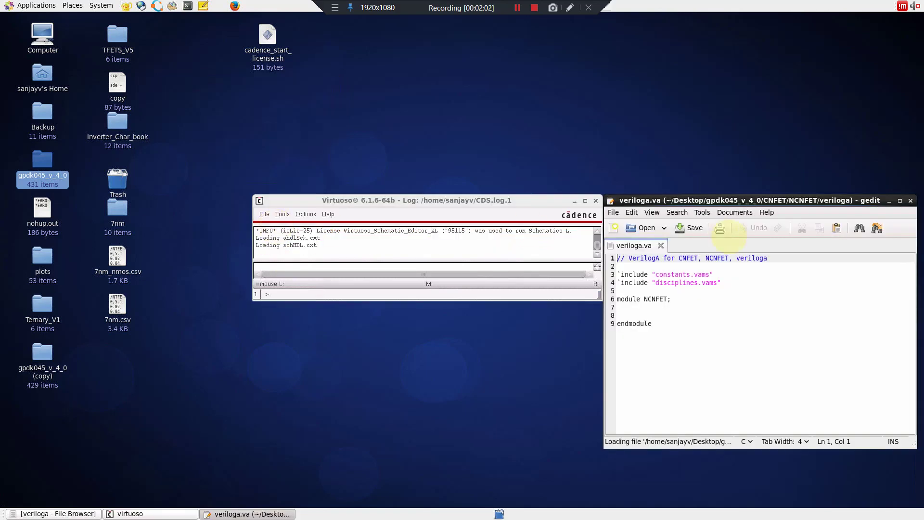
Move the gedit window to mid-screen and bring the SF_CNFET/NCNFET/veriloga folder forward.
drag(852, 196, 608, 100)
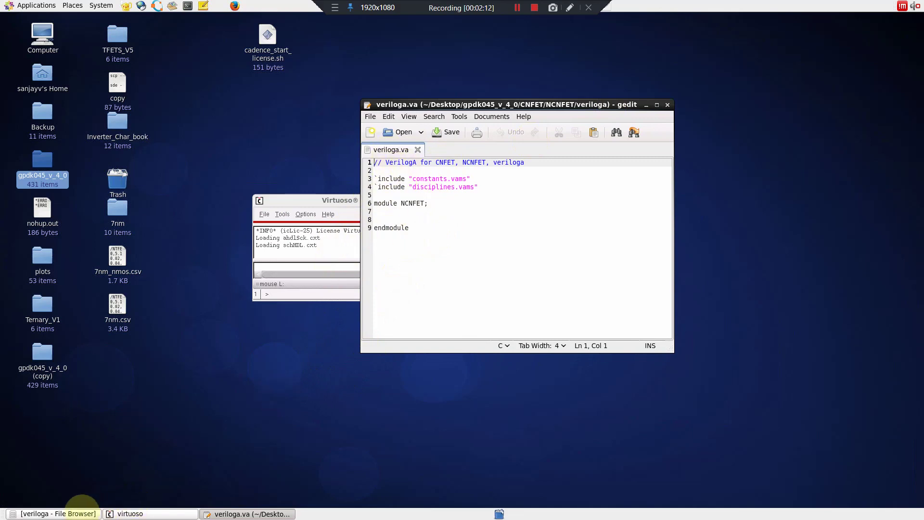
click(86, 512)
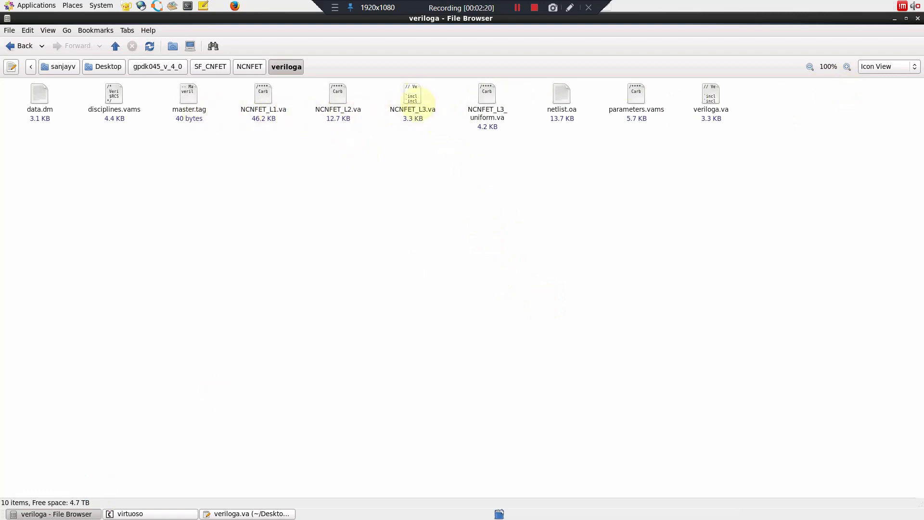
Open NCNFET_L3.va full screen and select its module code from line 3 to the end.
double_click(413, 96)
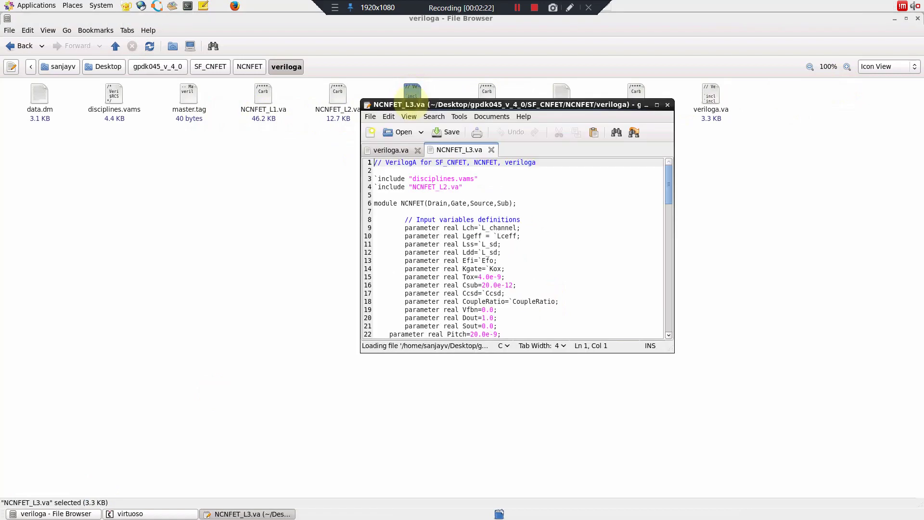
click(656, 105)
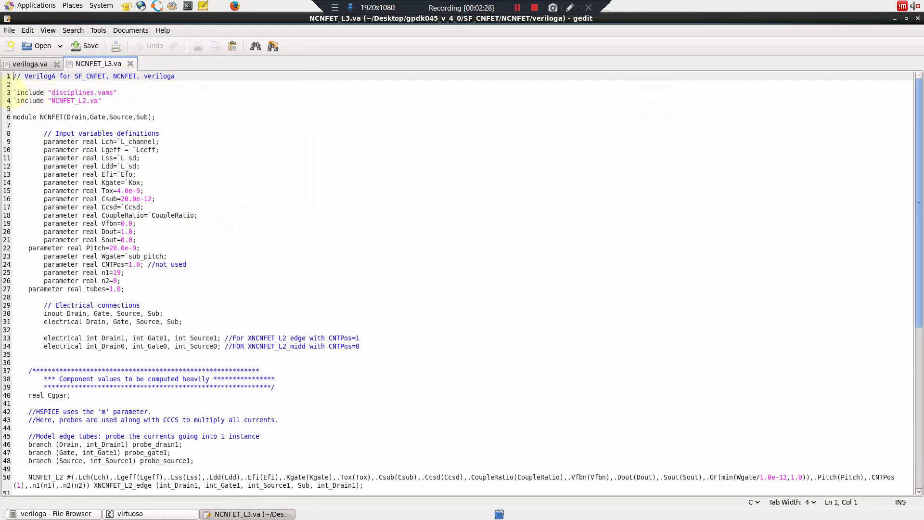
drag(15, 92, 73, 491)
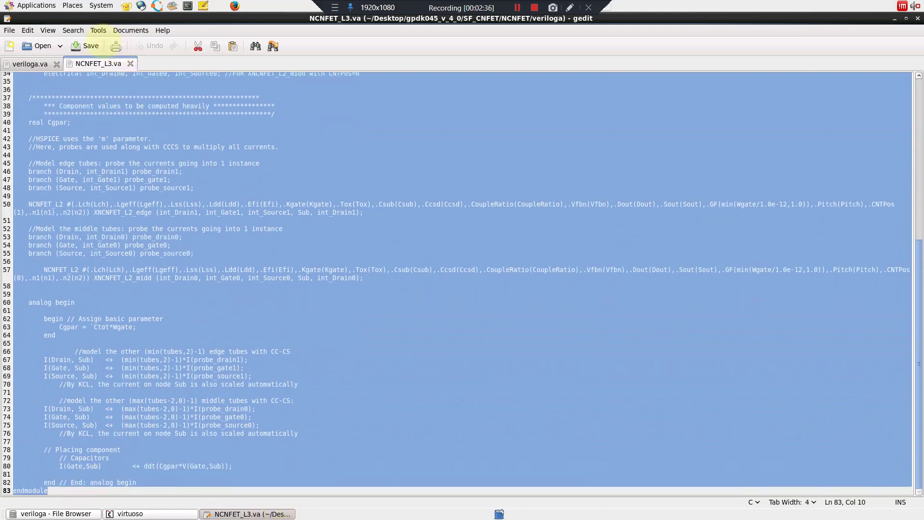
Paste that code over veriloga.va template lines 3–9, close NCNFET_L3.va, and save.
click(40, 64)
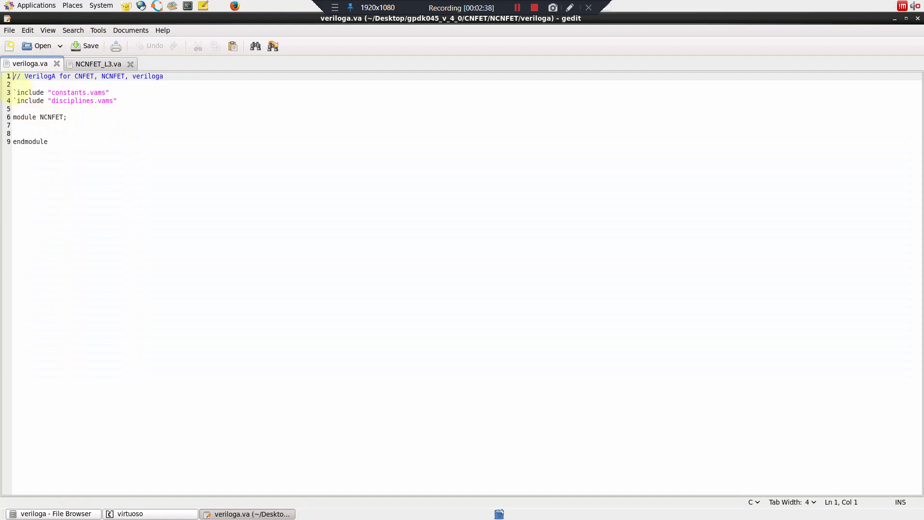
drag(13, 92, 71, 172)
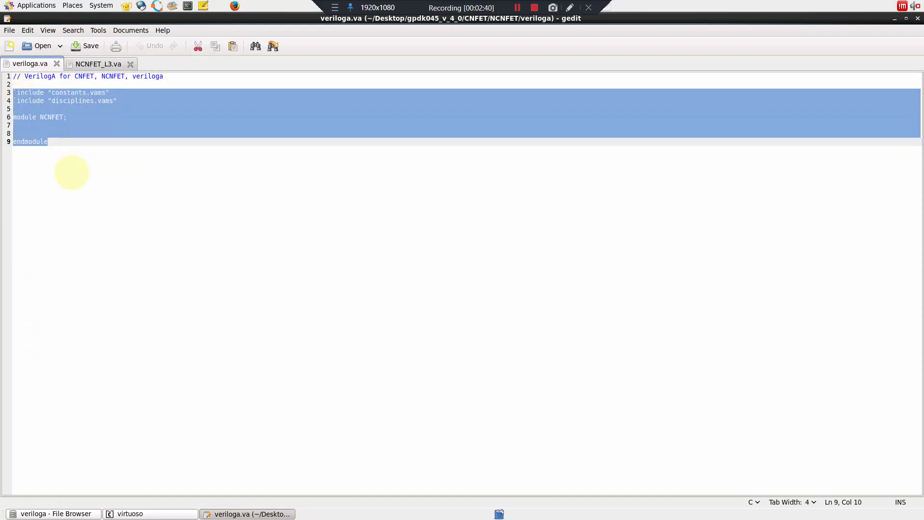
key(ctrl+v)
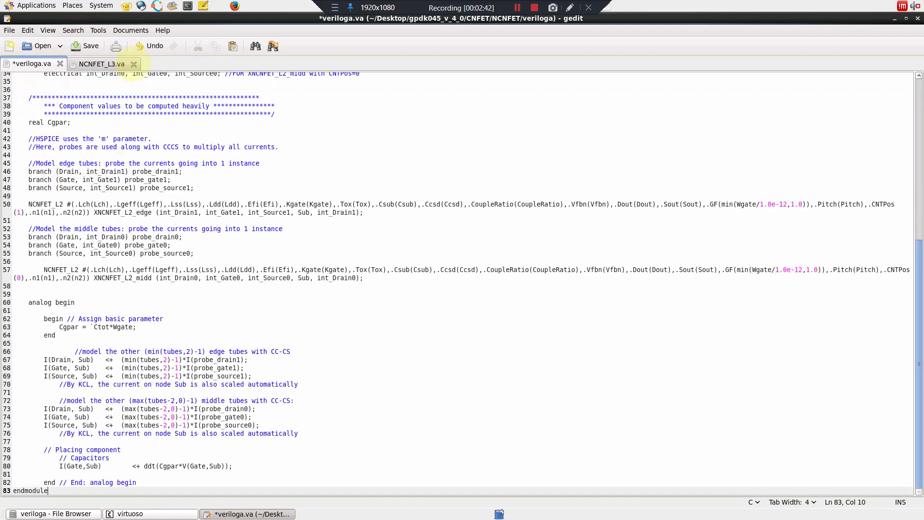
click(134, 64)
click(84, 45)
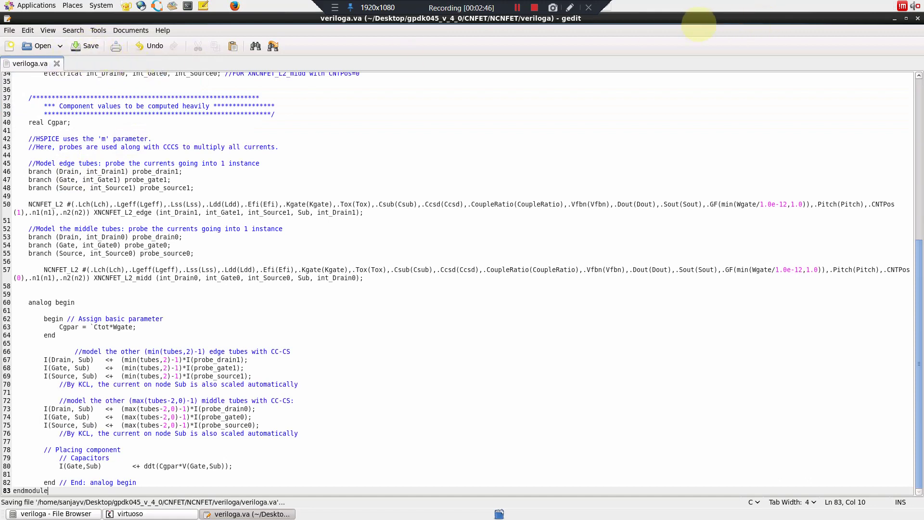
Check the saved veriloga.va in gedit, then return to the veriloga file browser.
click(894, 19)
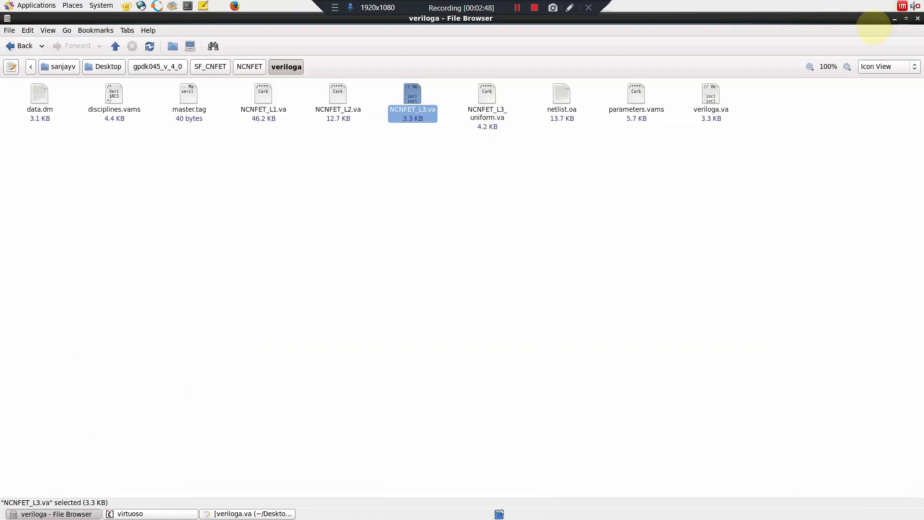
click(429, 197)
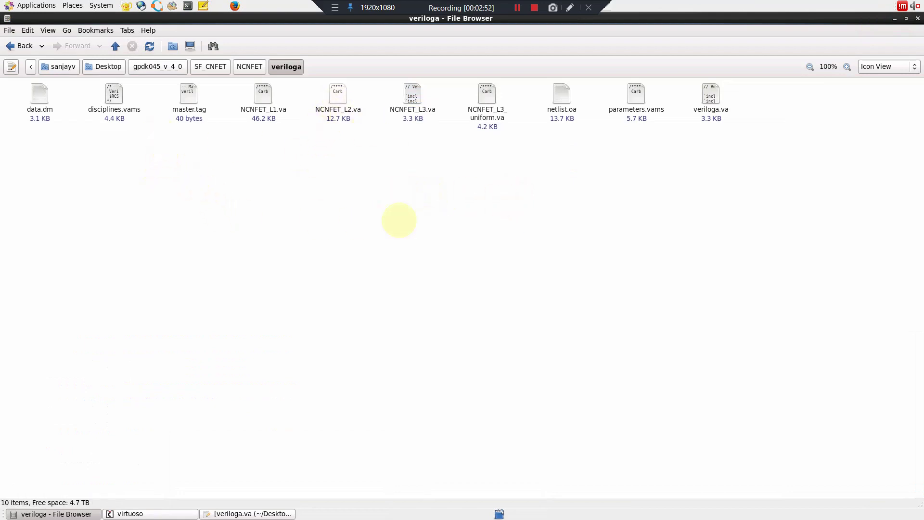
click(255, 514)
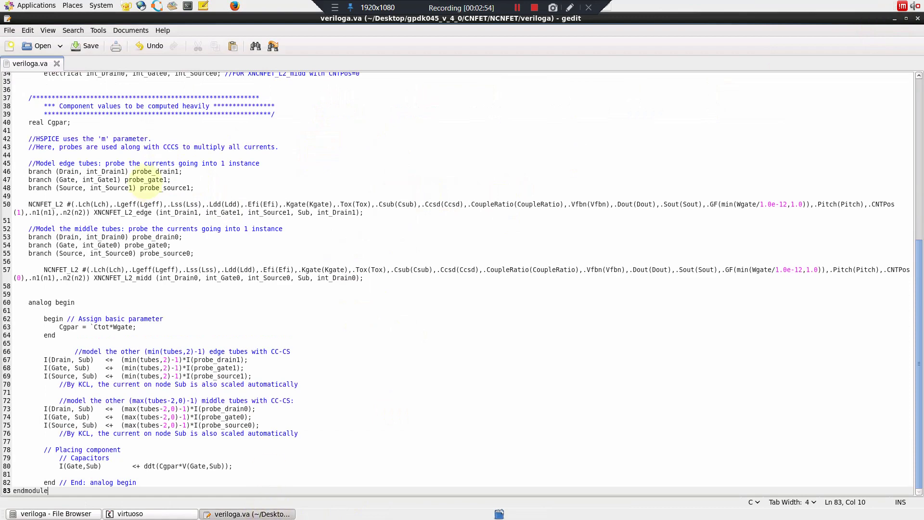
scroll(209, 196, up, 12)
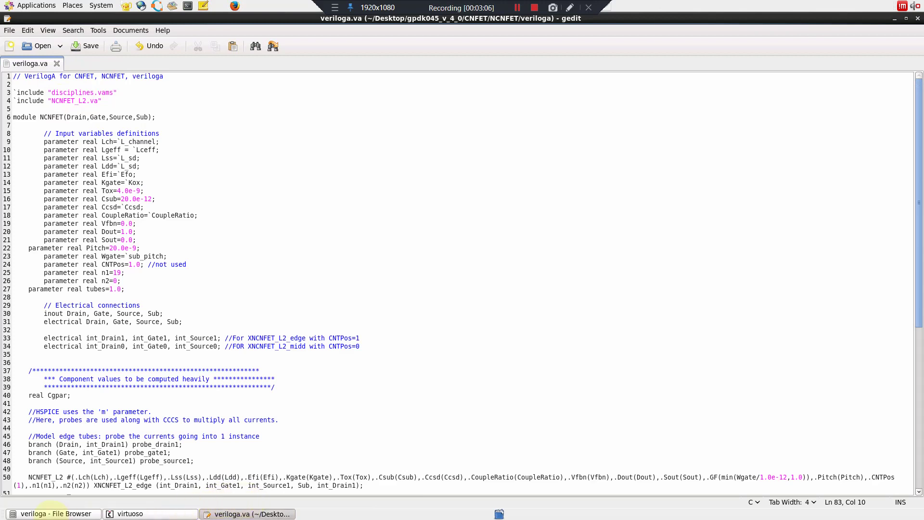
click(56, 513)
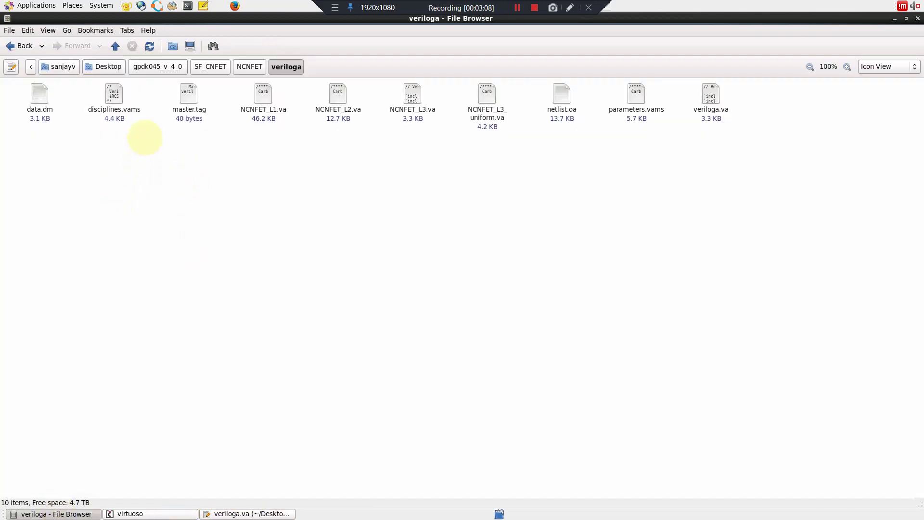
Select and copy NCNFET_L1.va, NCNFET_L2.va and parameters.vams.
click(266, 108)
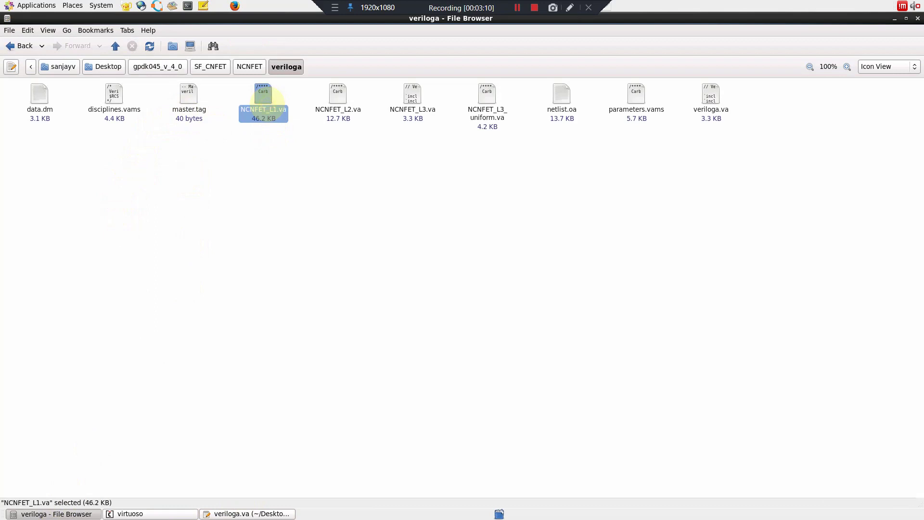
ctrl+click(339, 102)
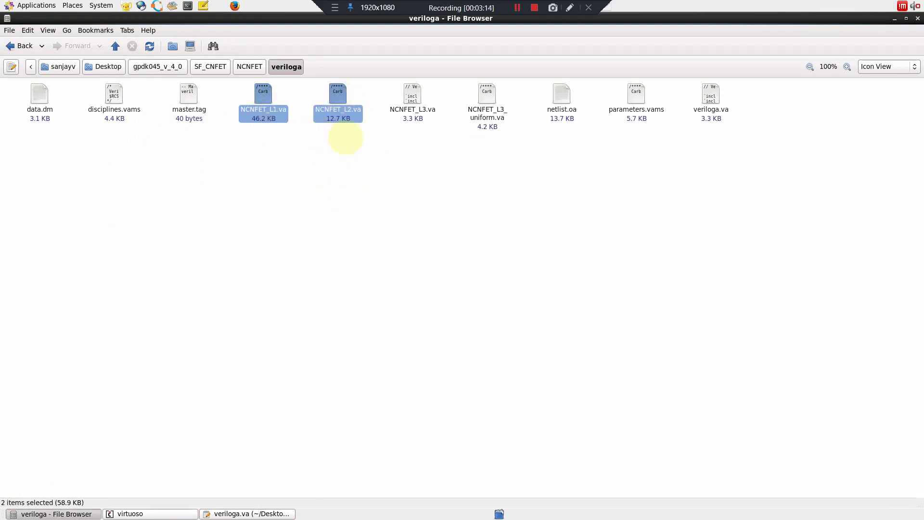
ctrl+click(638, 95)
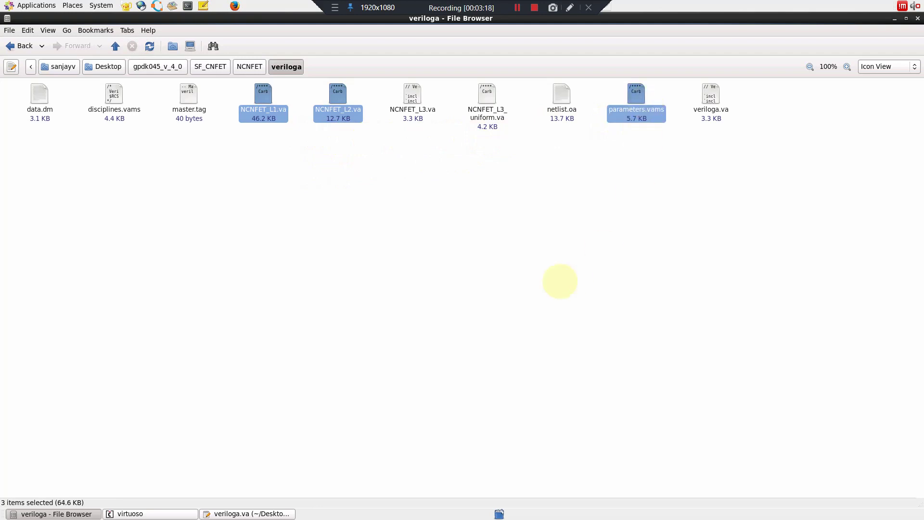
key(ctrl+c)
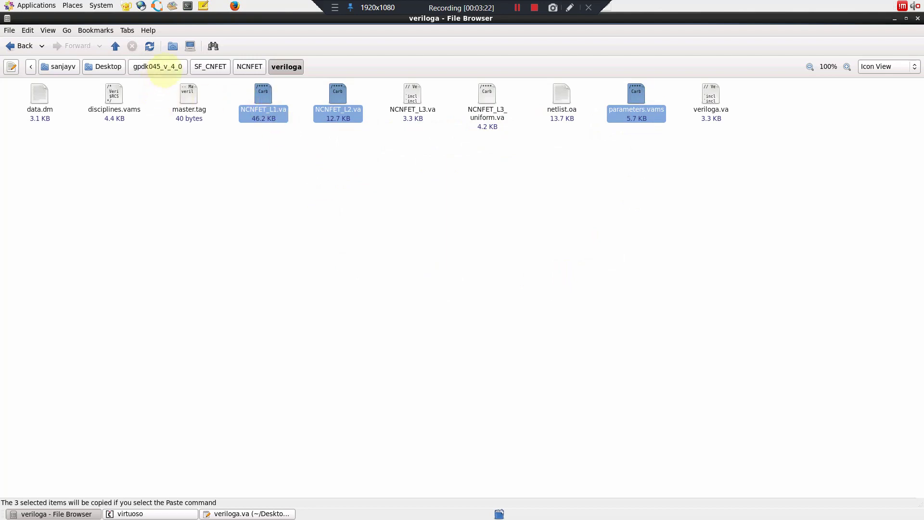
click(157, 68)
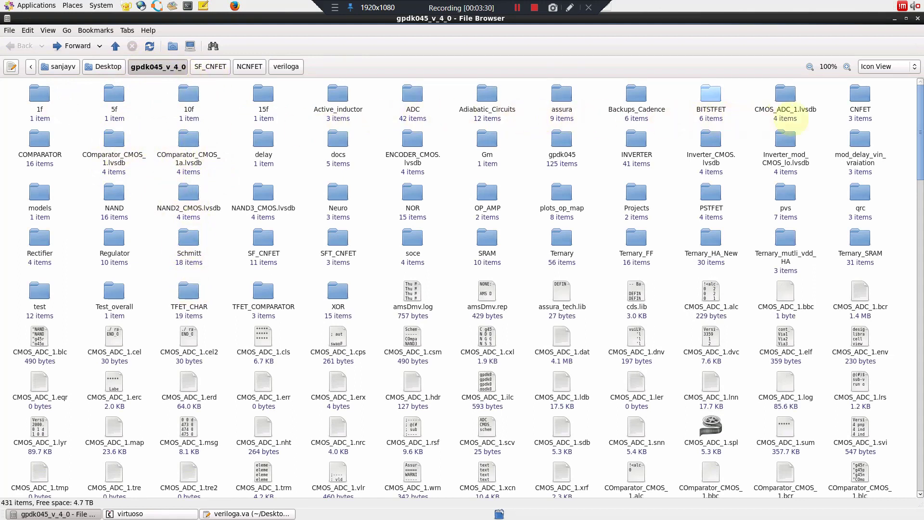
Paste NCNFET_L1.va, NCNFET_L2.va and parameters.vams into the CNFET/NCNFET/veriloga folder.
double_click(859, 95)
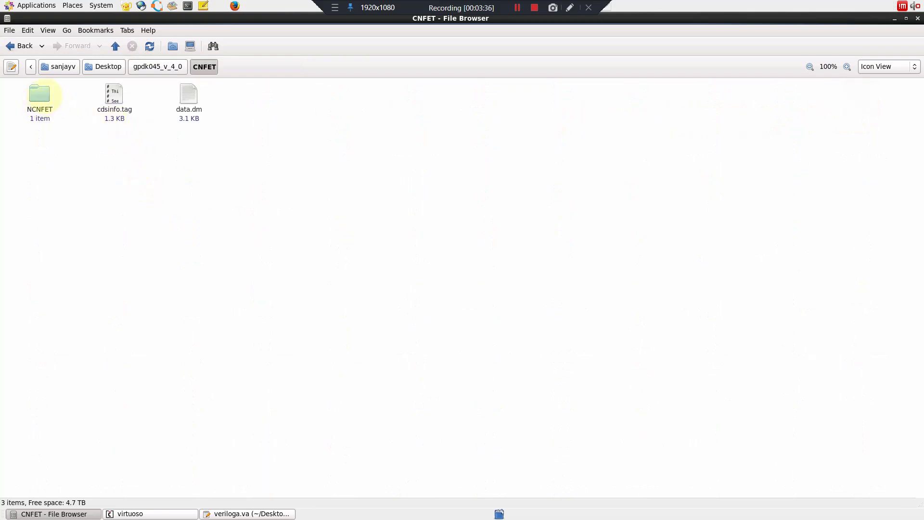
double_click(40, 94)
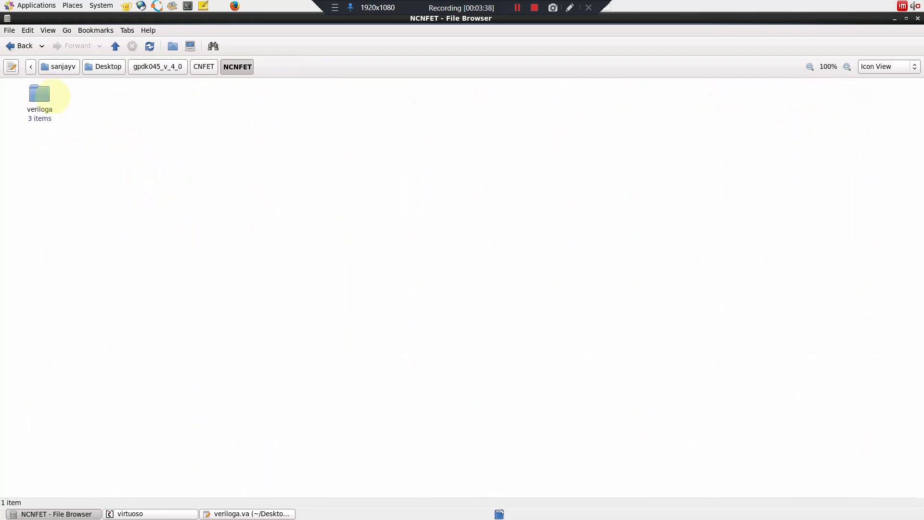
double_click(40, 94)
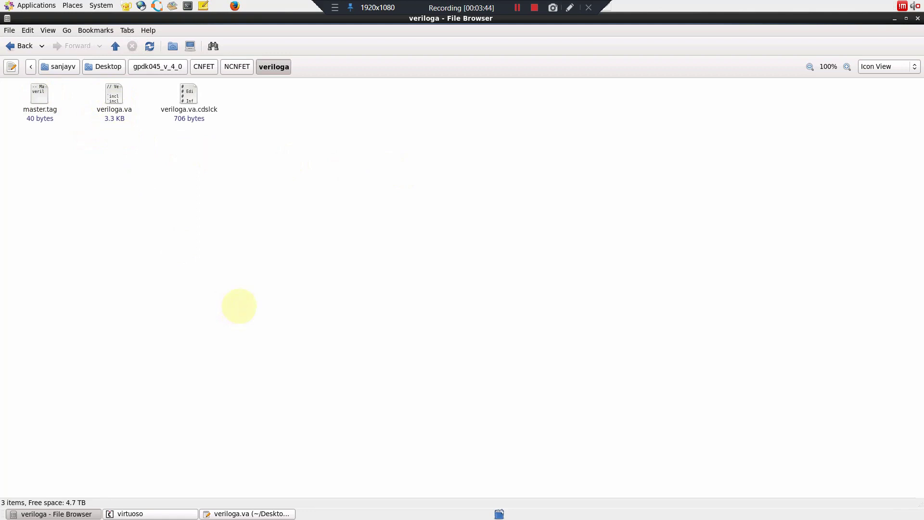
key(ctrl+v)
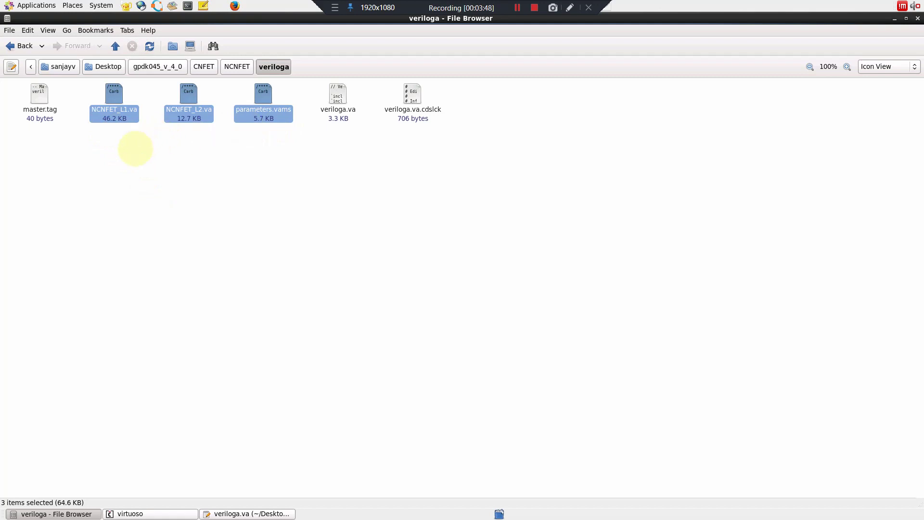
click(132, 147)
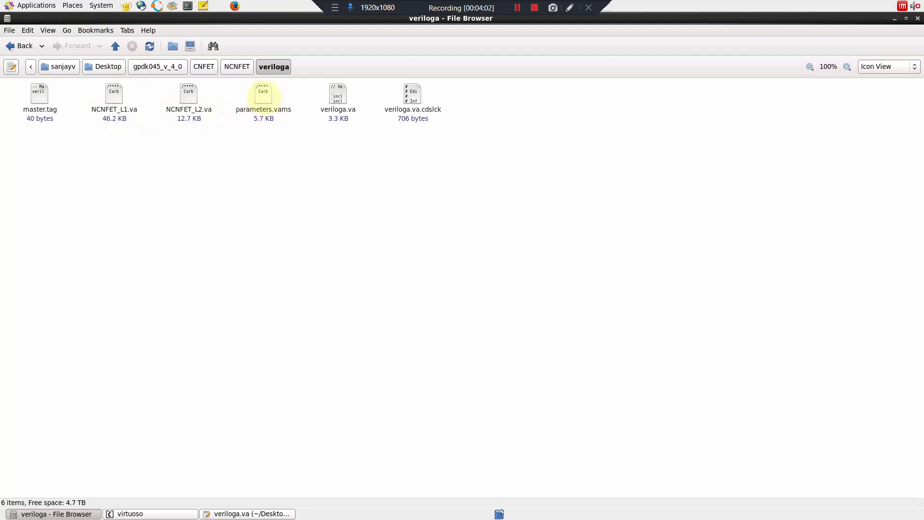
Save veriloga.va, close the editor and folder window, and accept creating the NCNFET symbol.
click(268, 514)
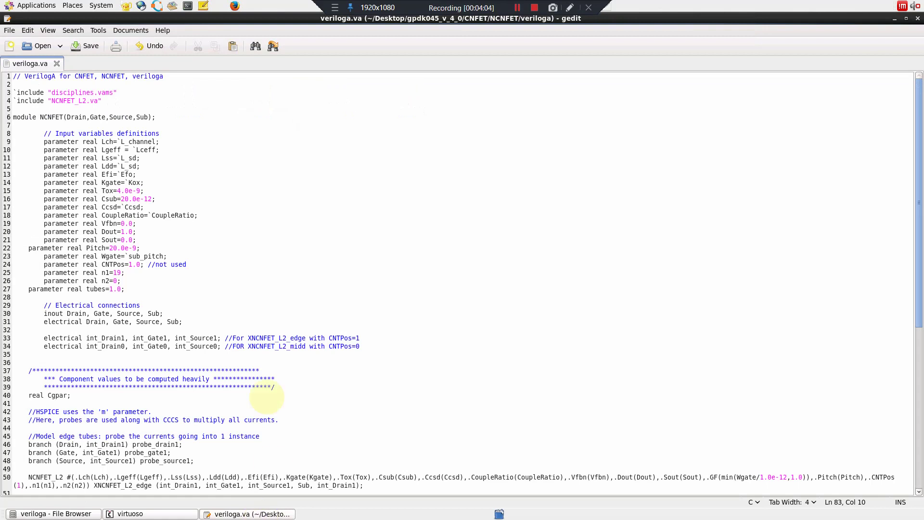
click(85, 45)
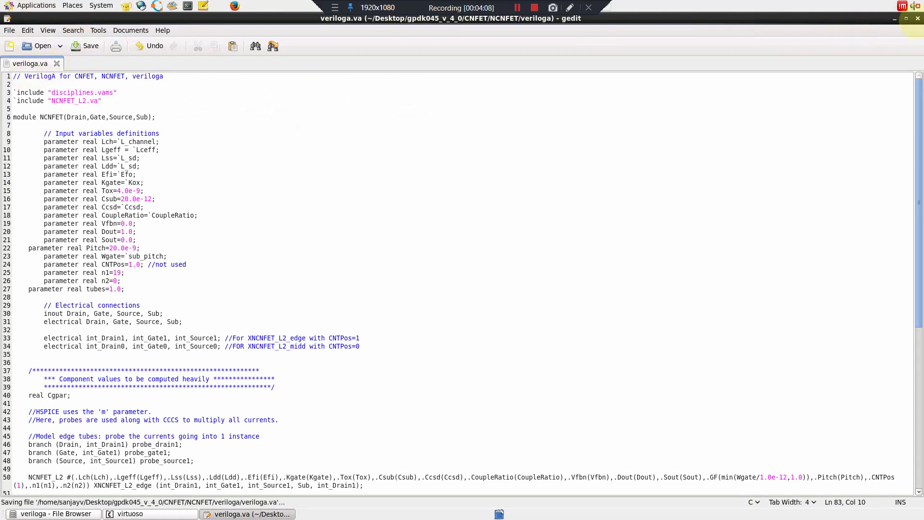
click(917, 18)
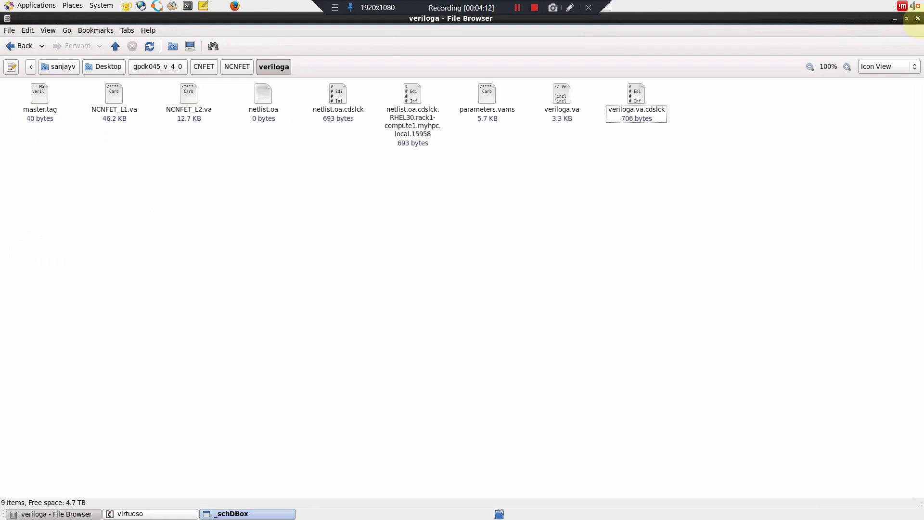
click(918, 18)
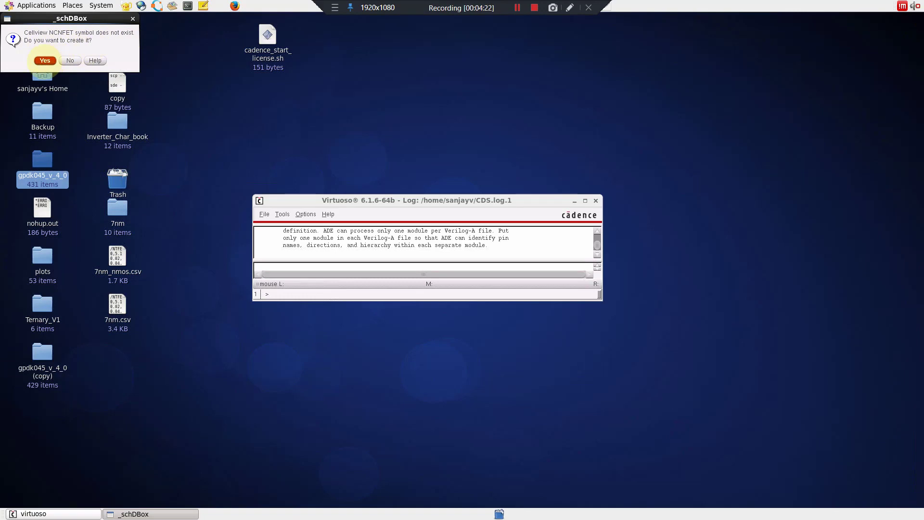
click(45, 61)
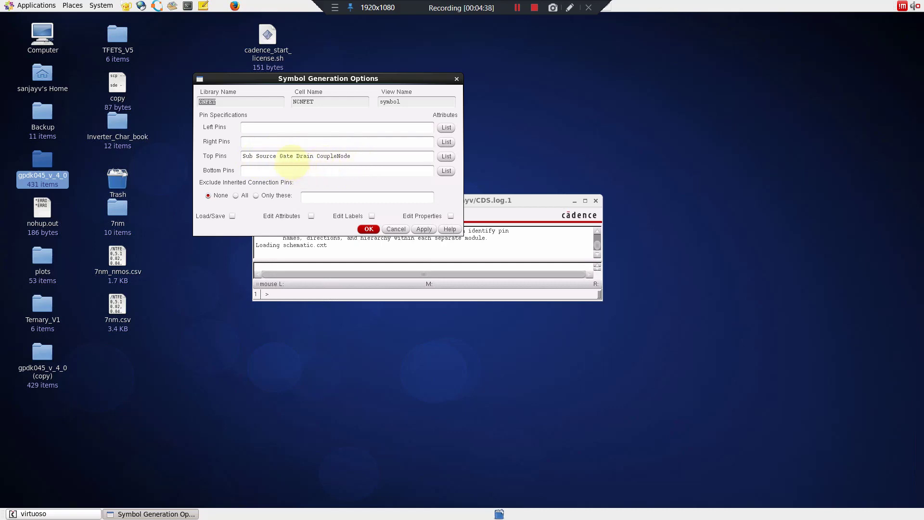
Assign Gate to the left pins, Drain to the top pins and Source to the bottom pins.
double_click(284, 156)
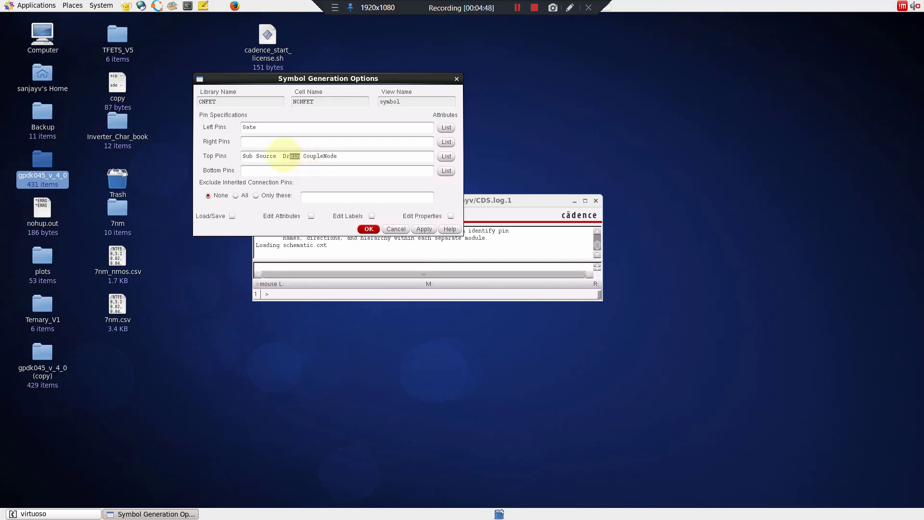
key(BackSpace)
text(Drain)
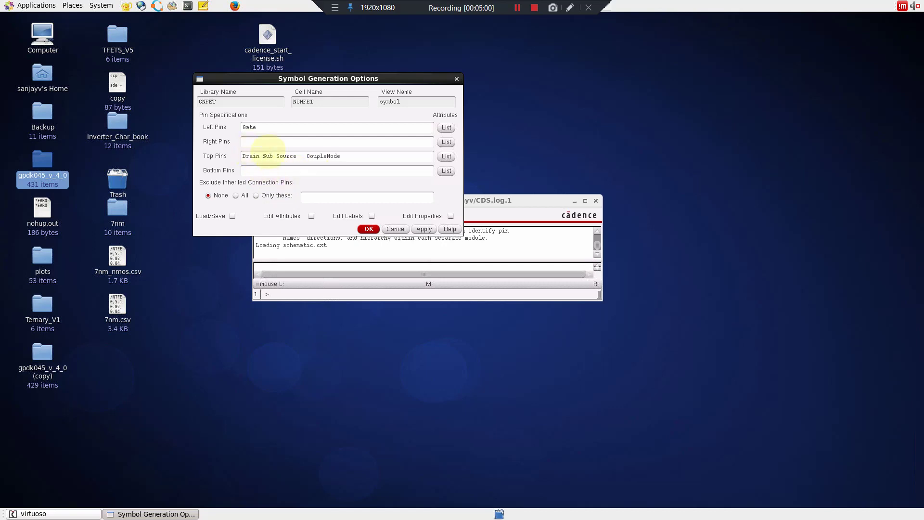
drag(263, 155, 297, 156)
click(297, 156)
click(277, 155)
key(BackSpace)
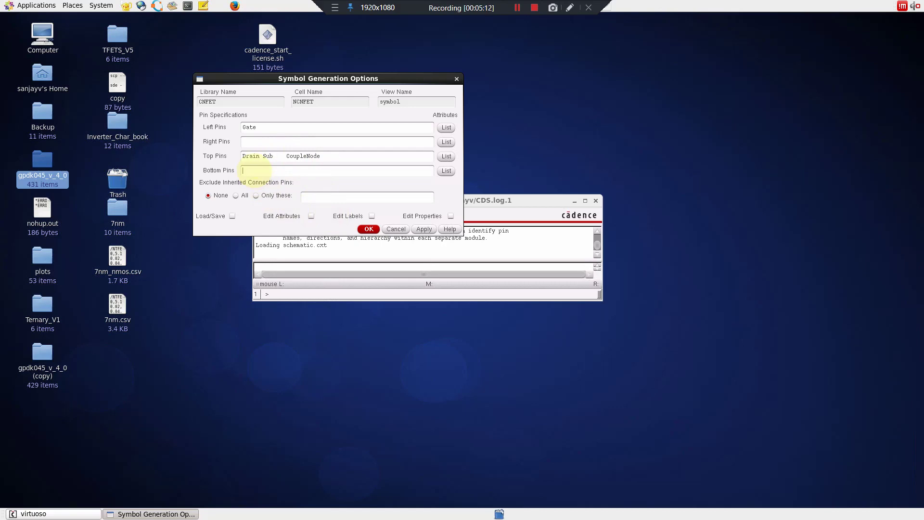
click(292, 169)
Move Sub and CoupleNode to the right pins and generate the symbol.
key(BackSpace)
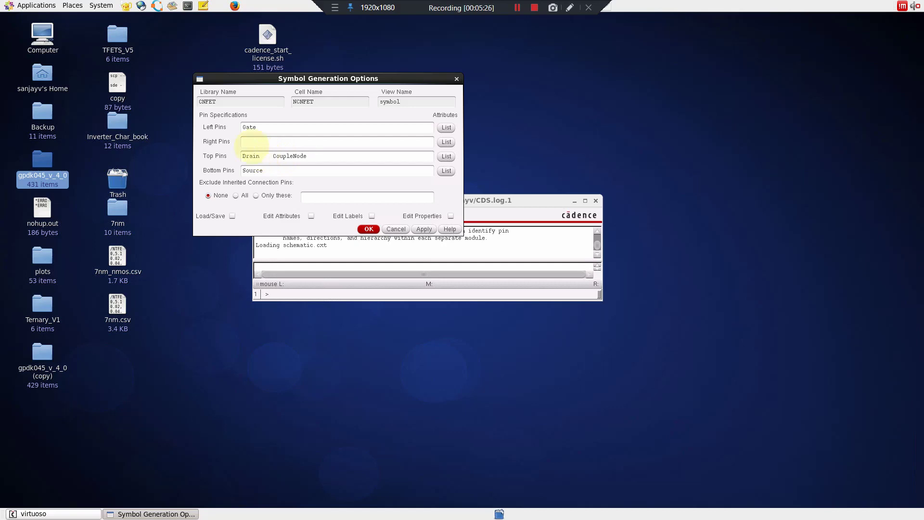
text(Sub)
drag(273, 156, 307, 155)
key(BackSpace)
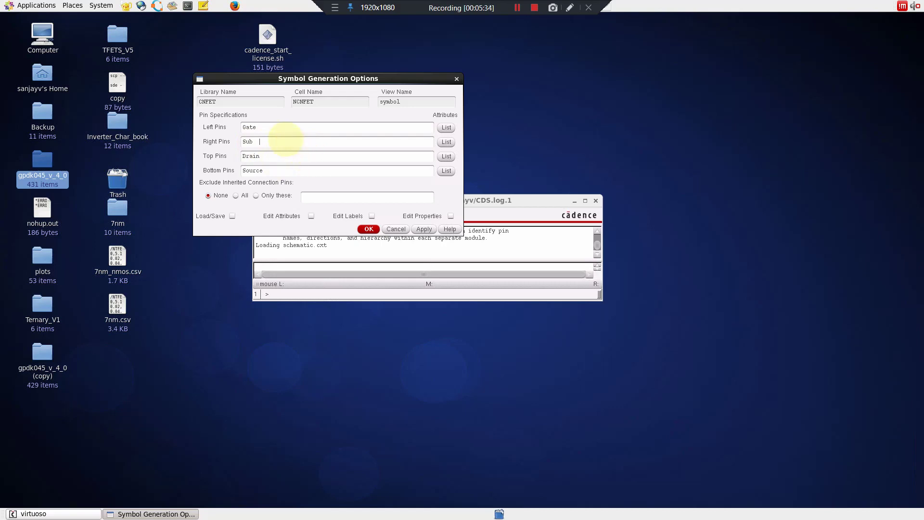
middle_click(286, 141)
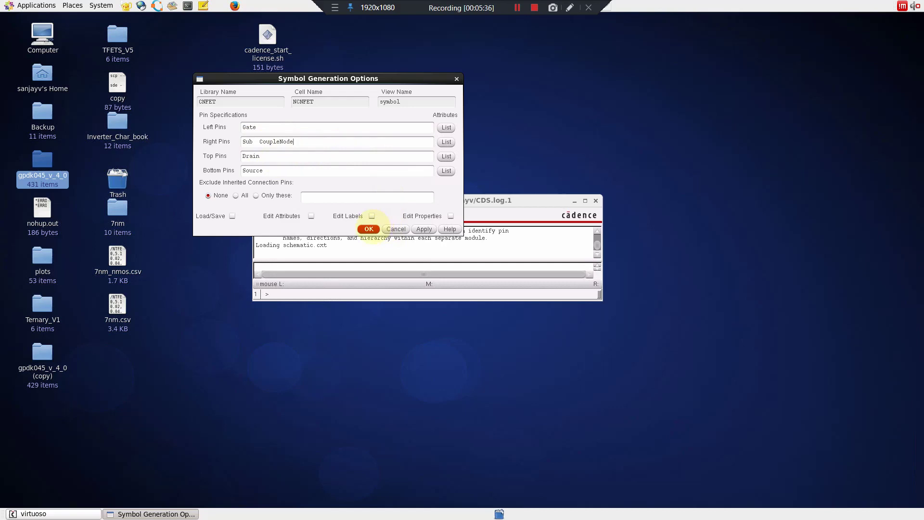
click(369, 229)
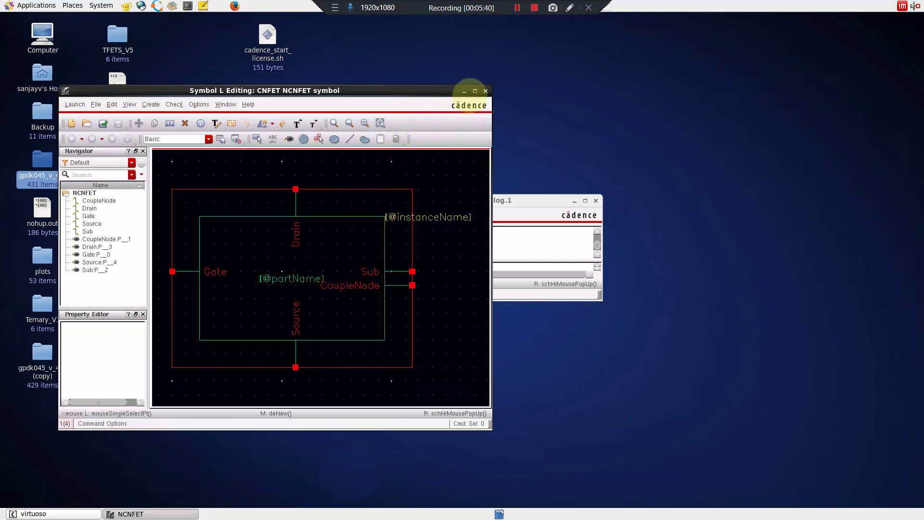
Maximize the Symbol Editor, fit the symbol in view, and delete the red outer boundary rectangle.
click(475, 91)
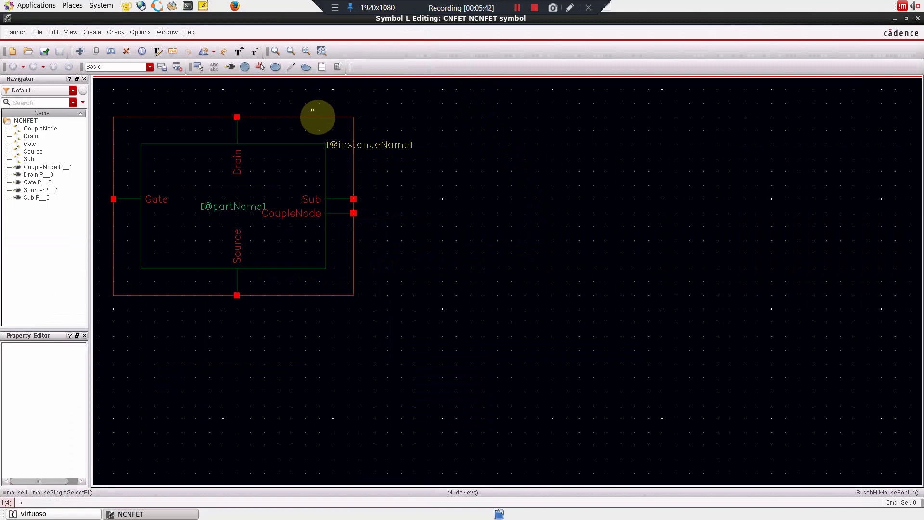
click(95, 50)
click(72, 32)
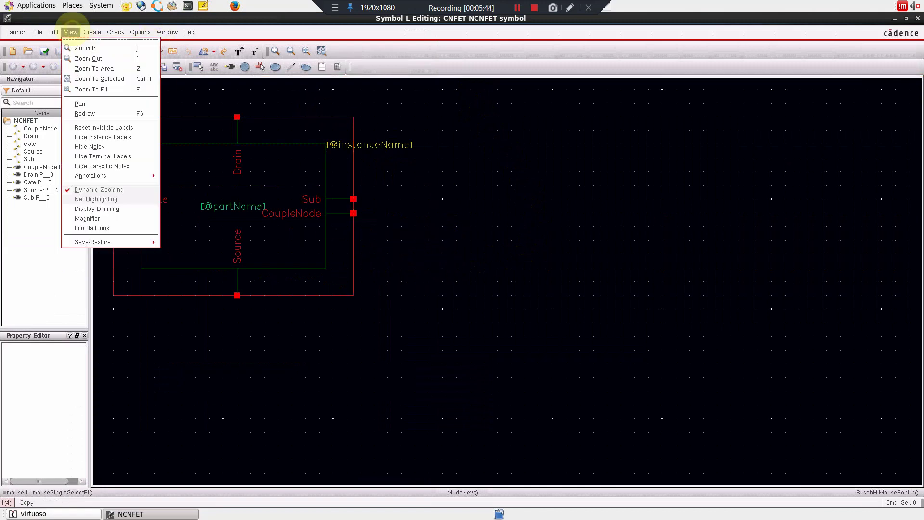
click(104, 89)
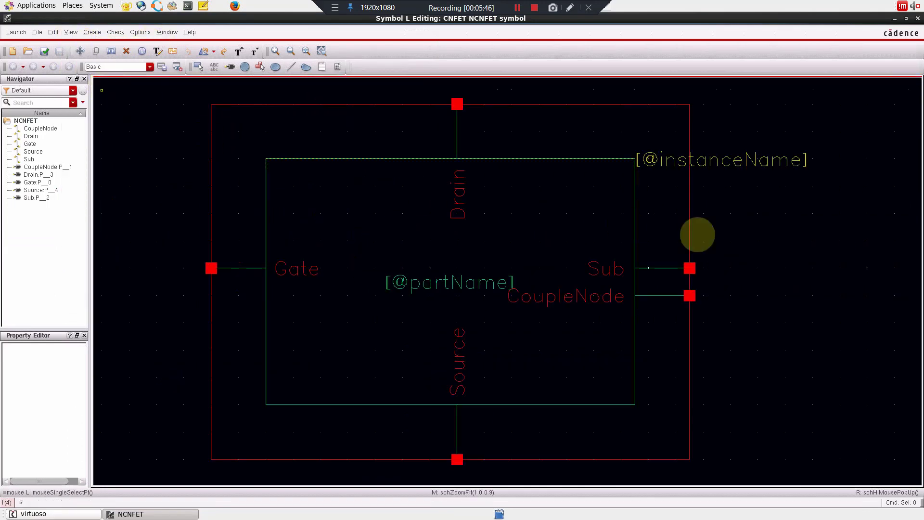
click(689, 227)
key(Delete)
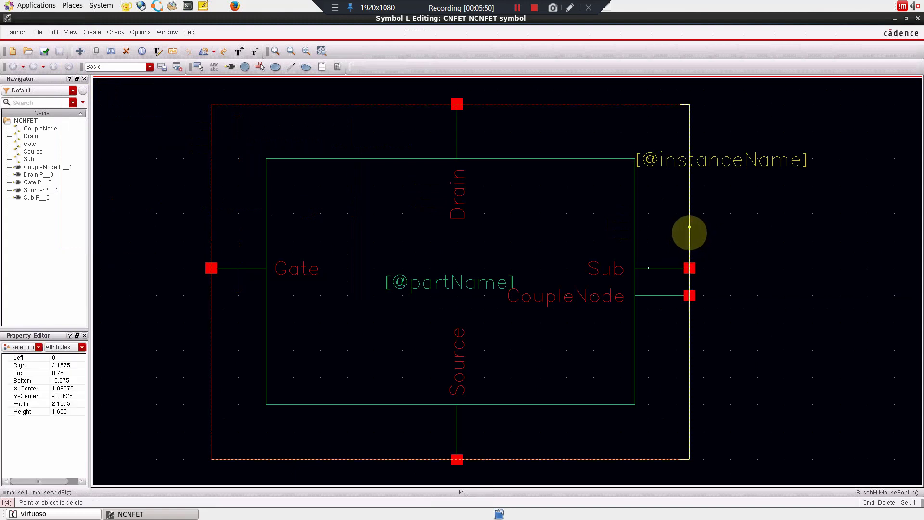
click(690, 227)
click(689, 226)
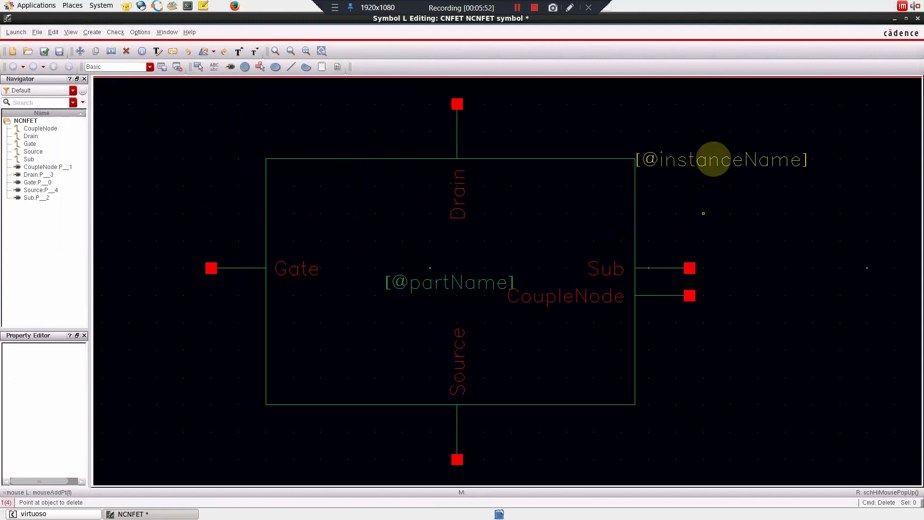
click(717, 159)
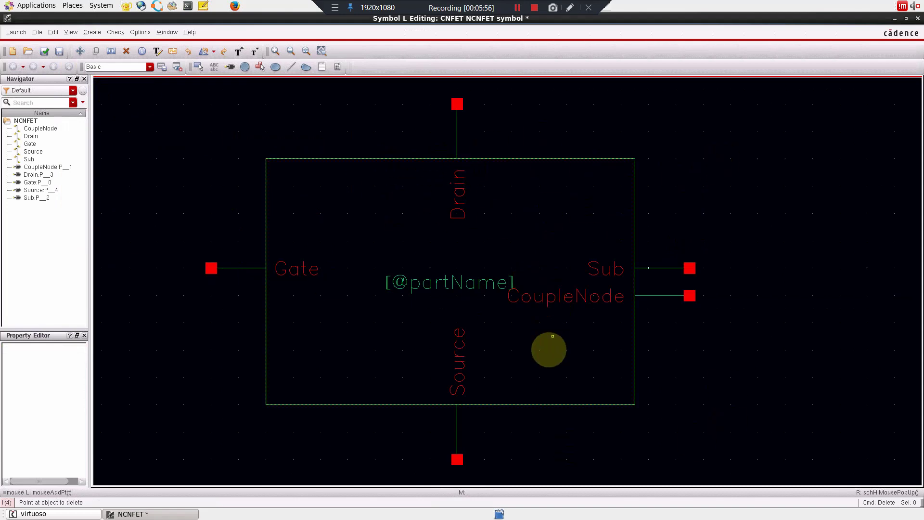
ctrl+scroll(554, 350, down, 3)
ctrl+scroll(559, 353, up, 3)
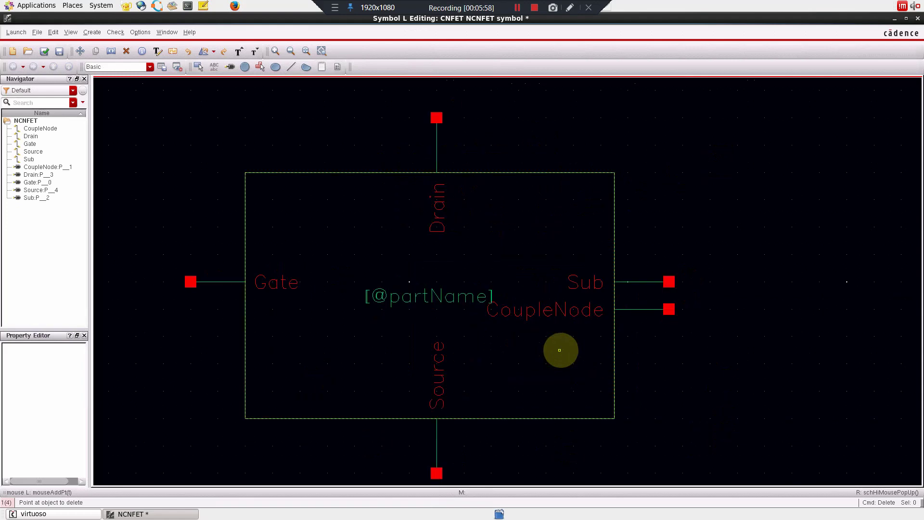
click(573, 172)
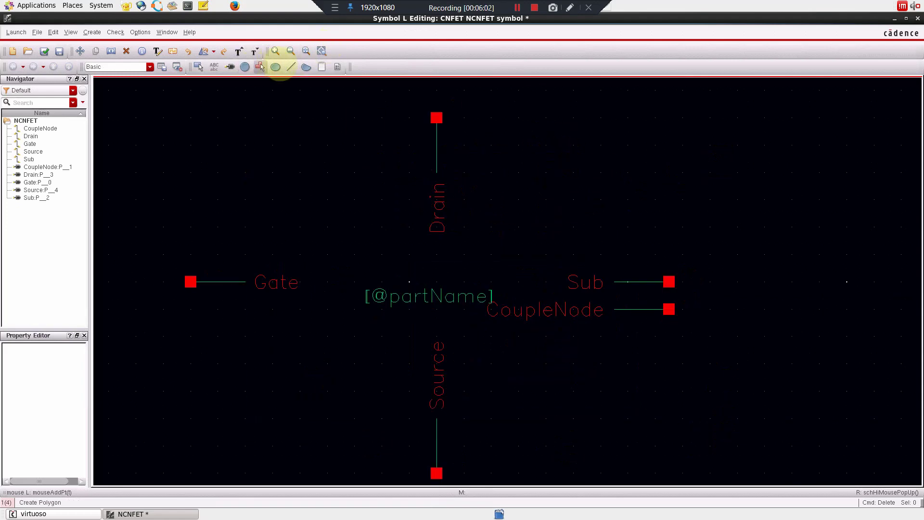
Draw a three-segment bracket line from beside the Drain stub down to the Source level.
click(290, 66)
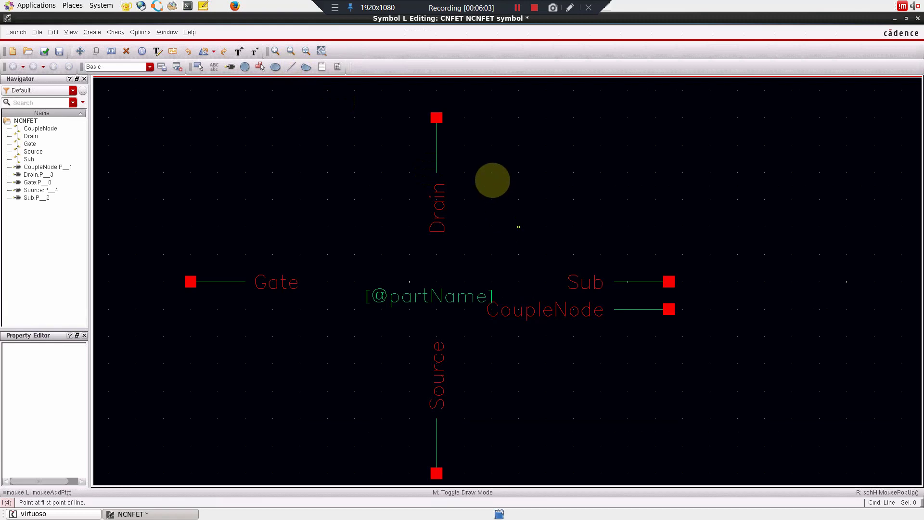
click(491, 172)
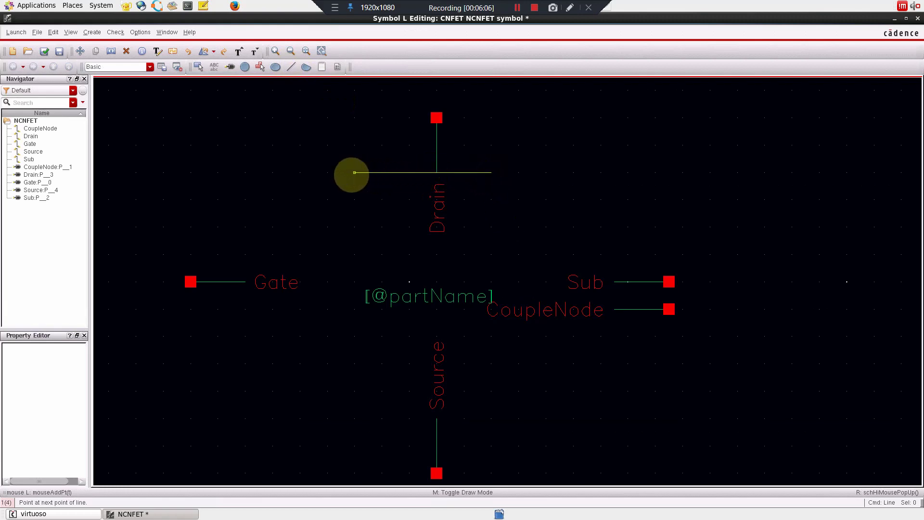
click(355, 172)
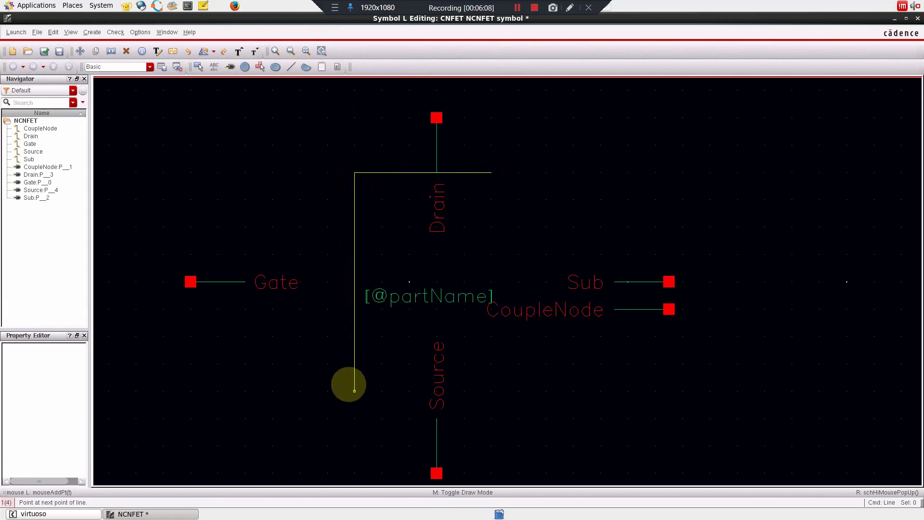
click(354, 418)
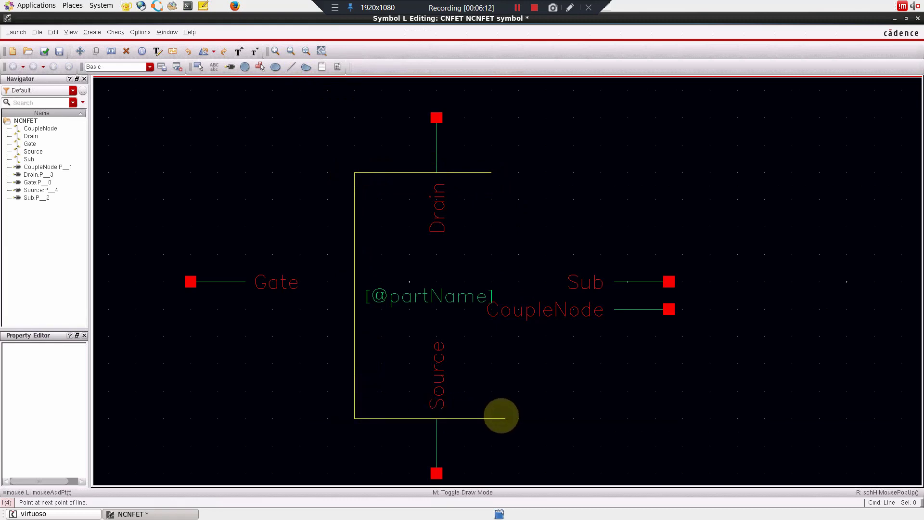
key(Escape)
key(l)
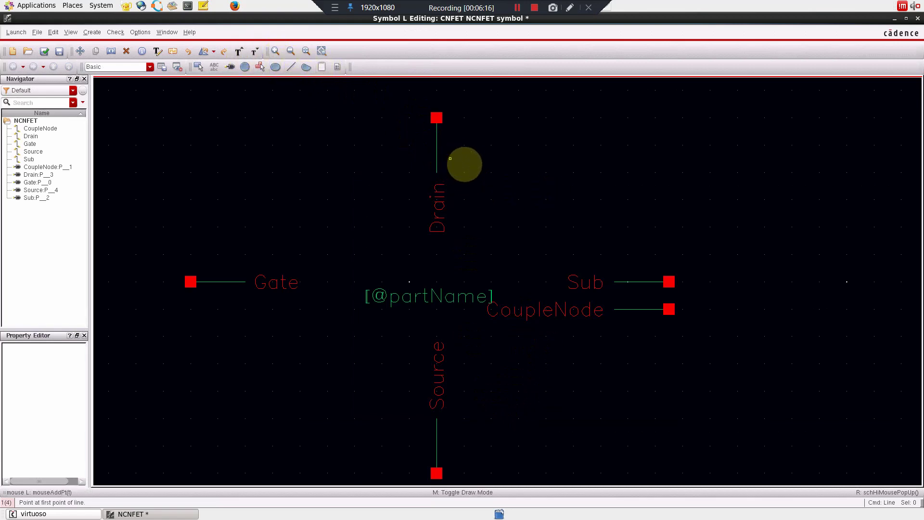
click(504, 172)
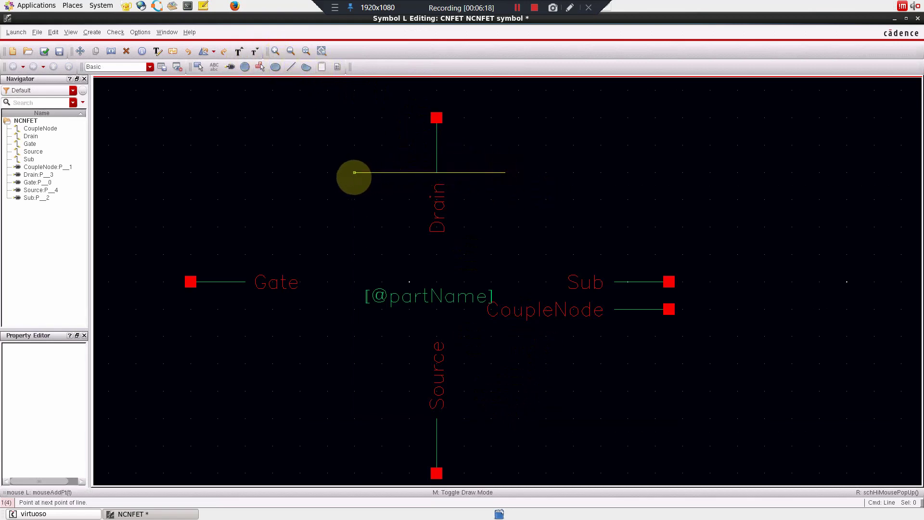
click(354, 173)
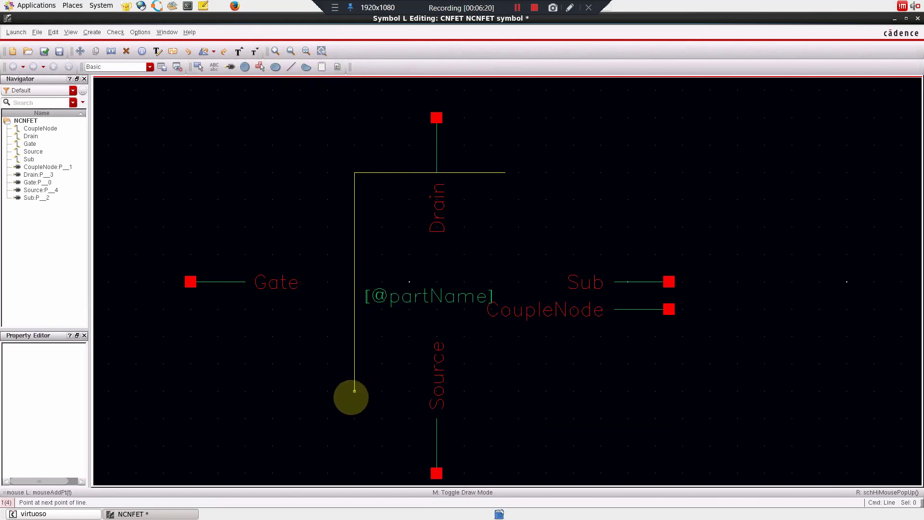
click(354, 418)
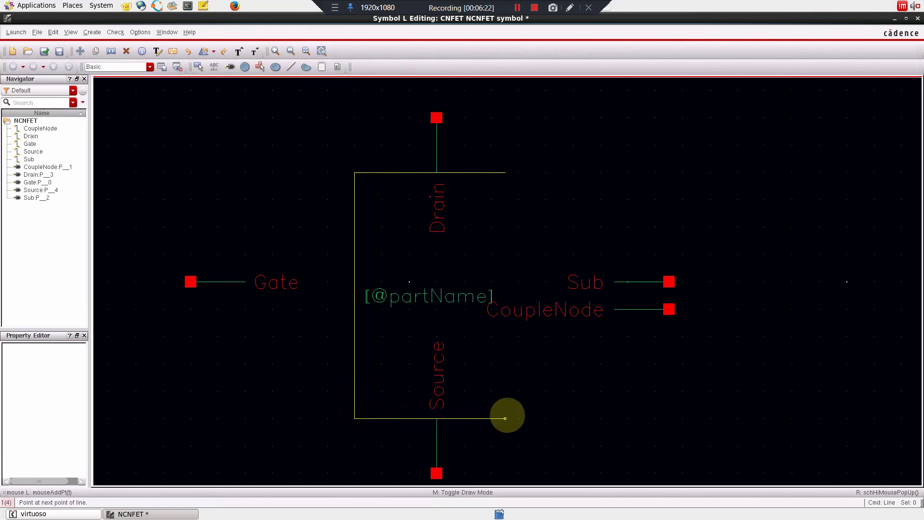
double_click(505, 418)
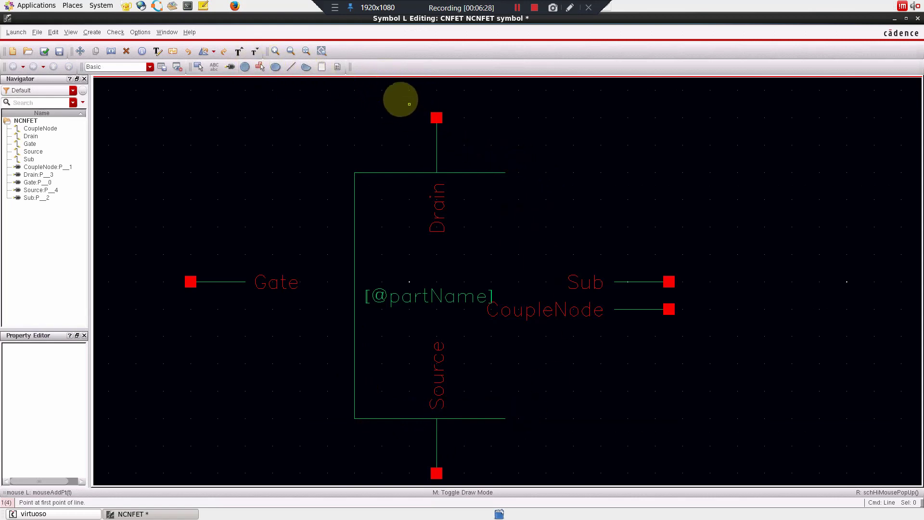
Stretch the Drain and Source pins with labels to the bracket's top and bottom ends.
drag(396, 90, 477, 255)
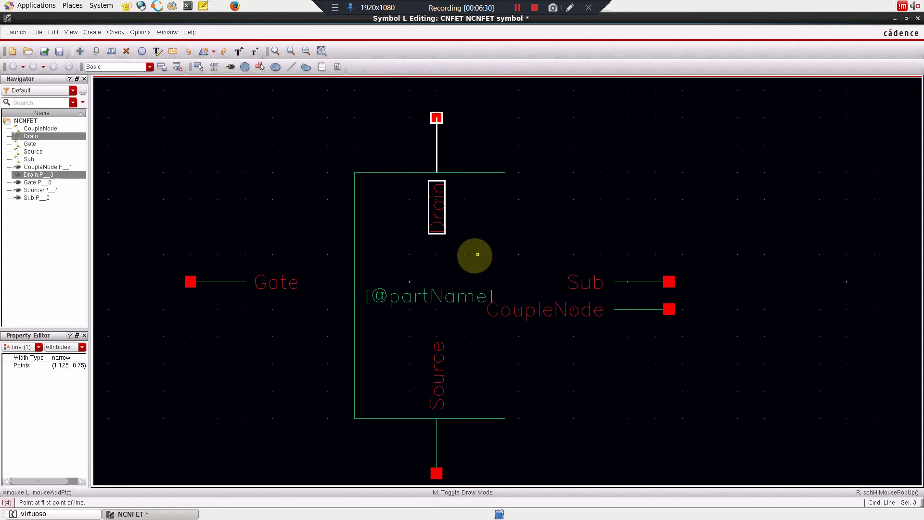
key(s)
click(436, 201)
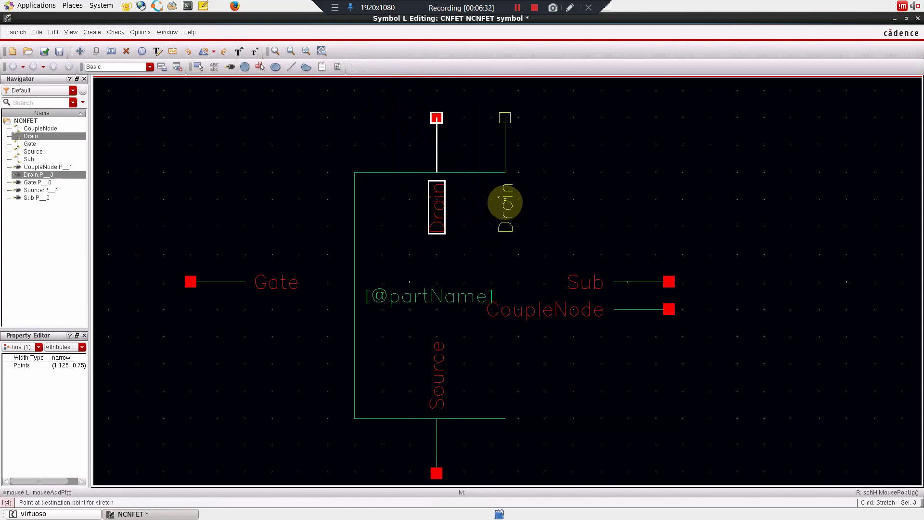
click(505, 202)
click(600, 420)
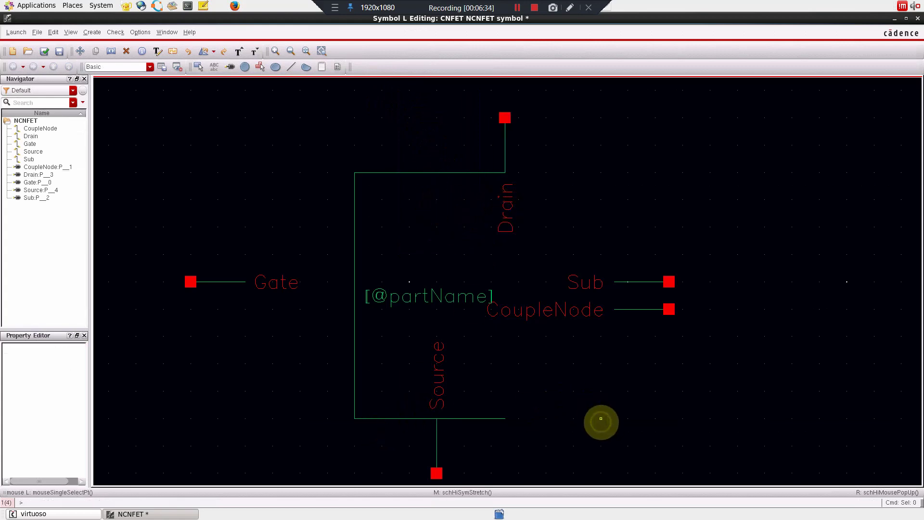
drag(396, 322, 464, 473)
click(436, 473)
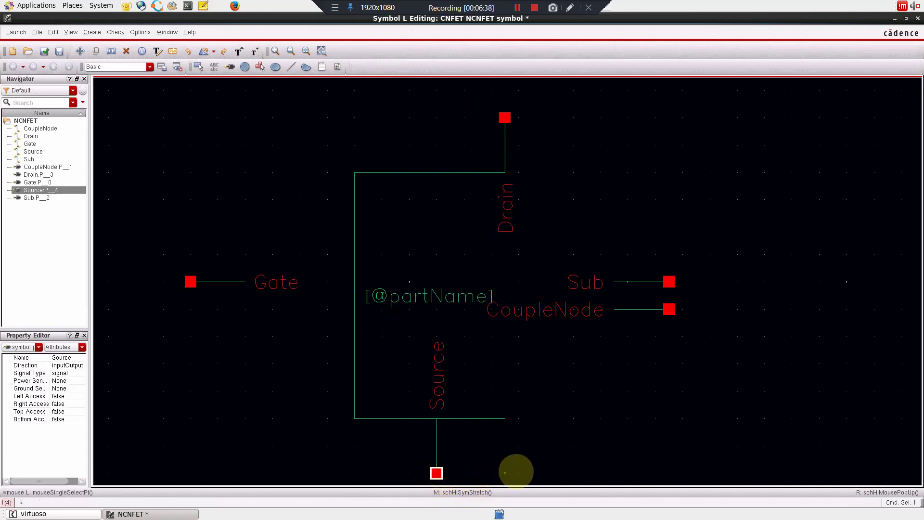
drag(396, 322, 477, 486)
key(s)
click(438, 473)
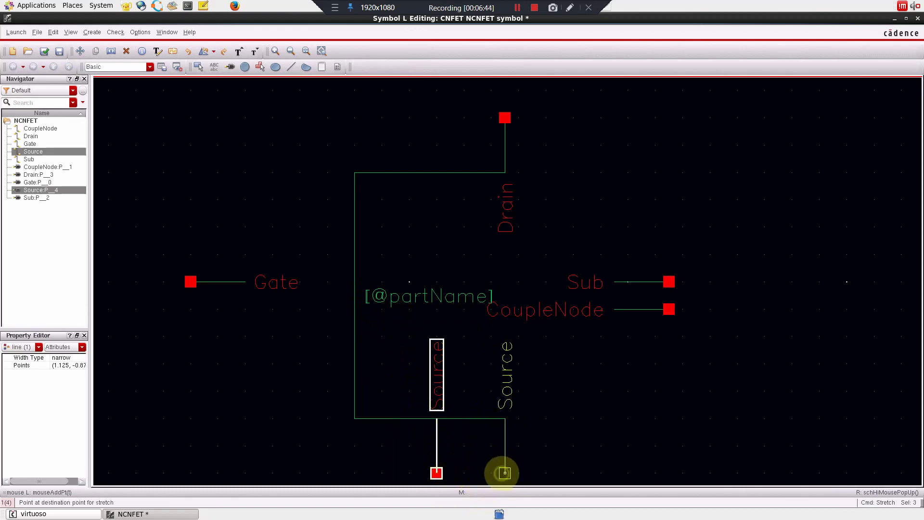
click(505, 473)
Stretch the Gate pin right and the Sub and CoupleNode pins left toward the body.
drag(149, 240, 351, 355)
click(282, 283)
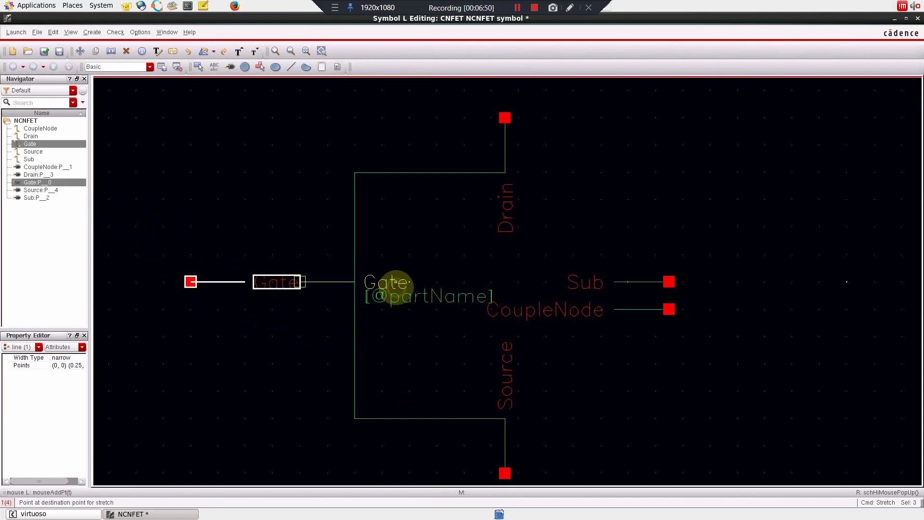
click(393, 283)
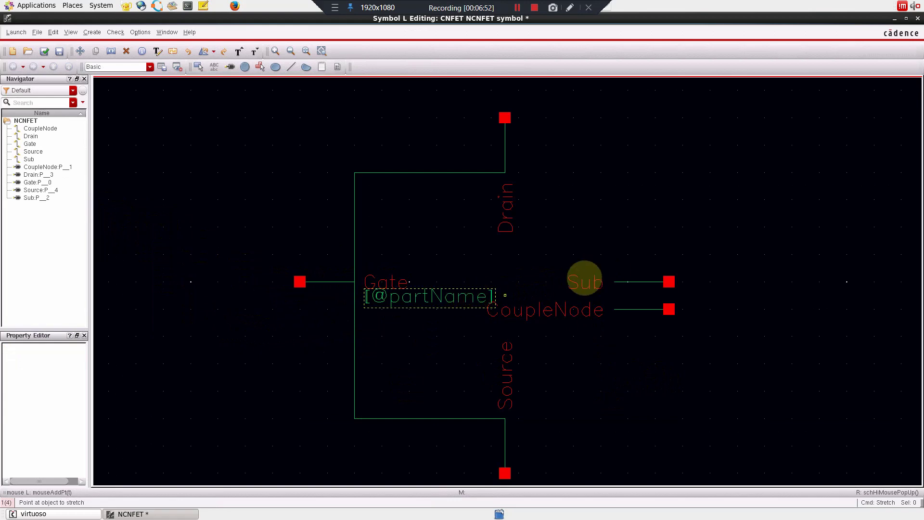
drag(450, 227, 707, 337)
key(s)
click(666, 309)
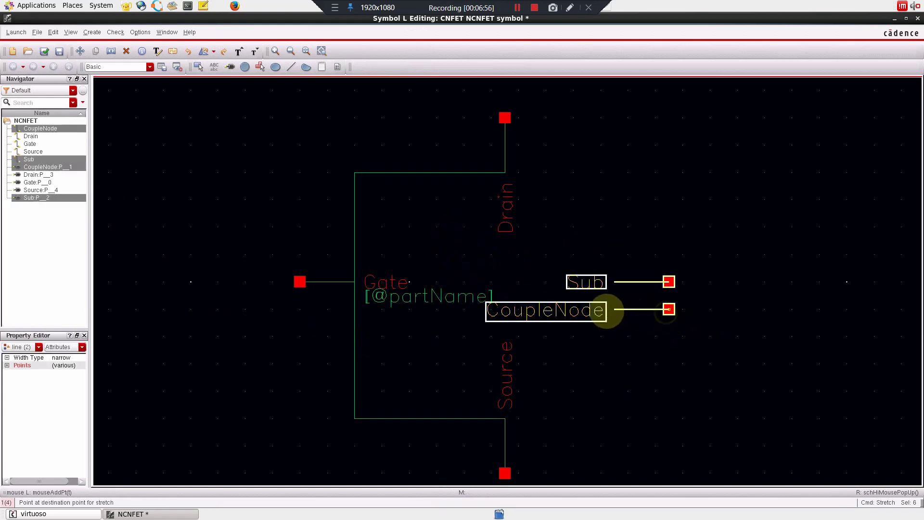
click(557, 308)
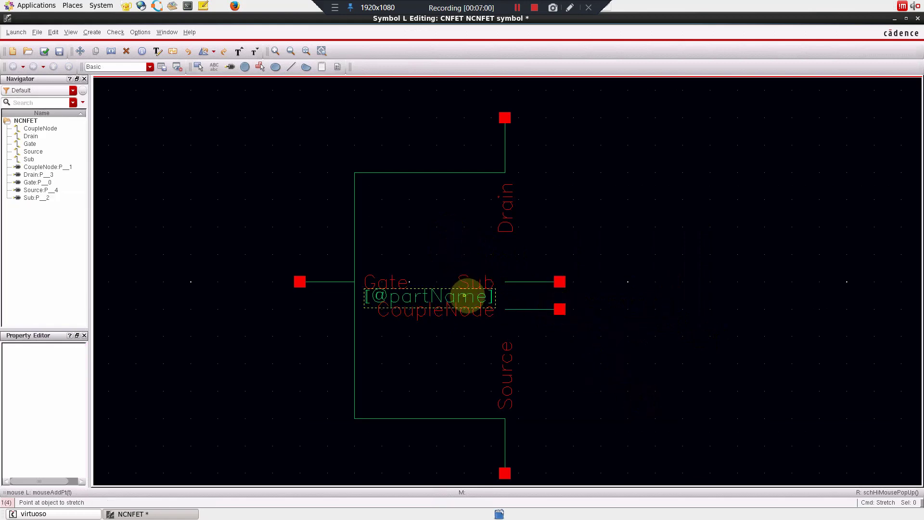
click(462, 295)
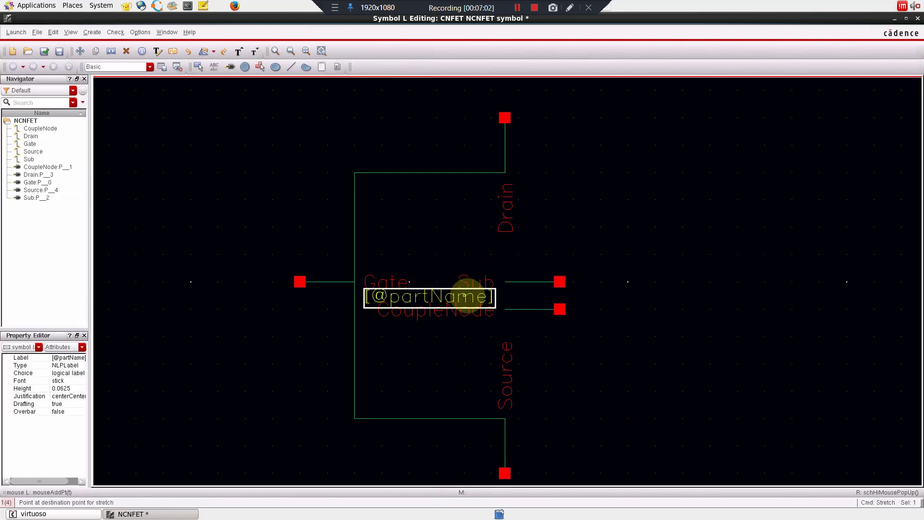
key(q)
drag(297, 133, 266, 132)
text(NCNFET)
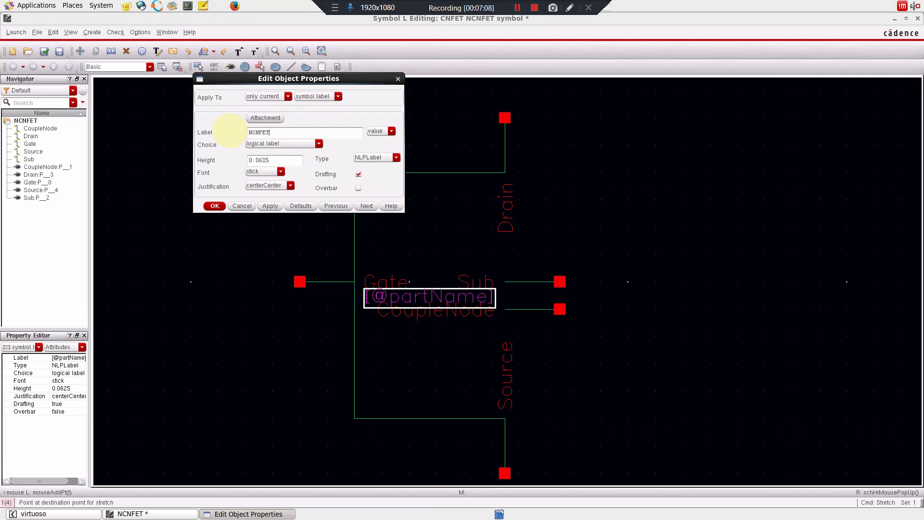
click(215, 206)
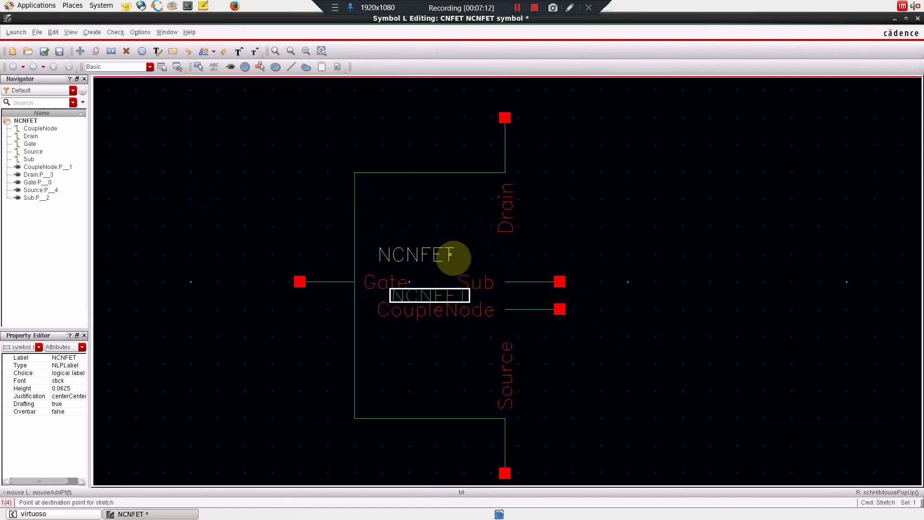
click(453, 259)
click(673, 272)
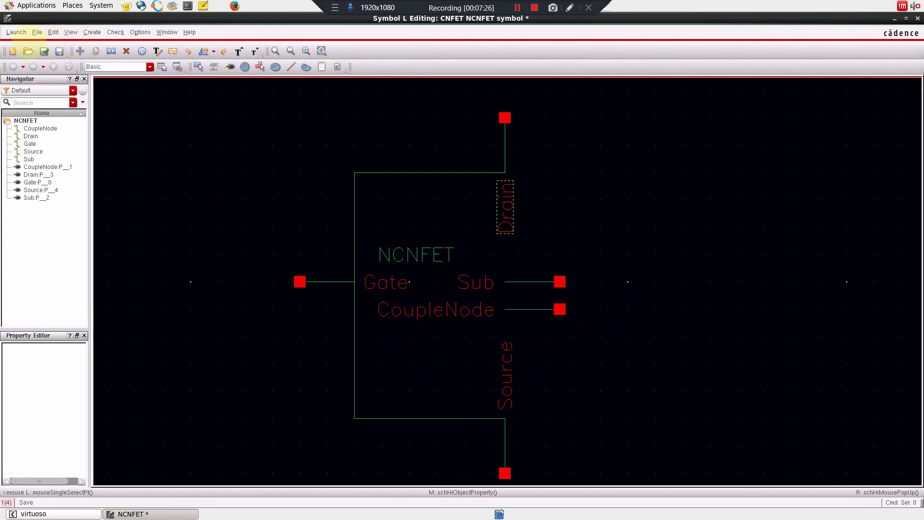
Open the symbol view of cell NCNFET from library SF_CNFET.
click(37, 31)
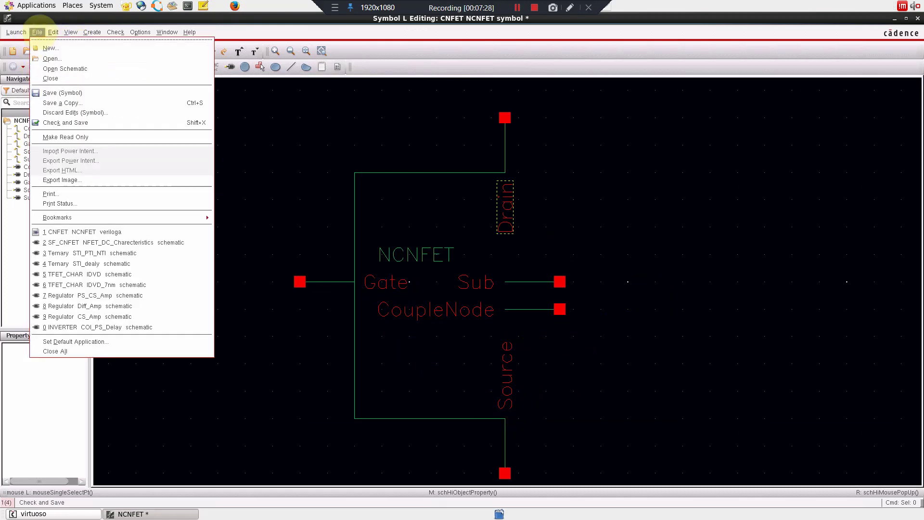
click(59, 57)
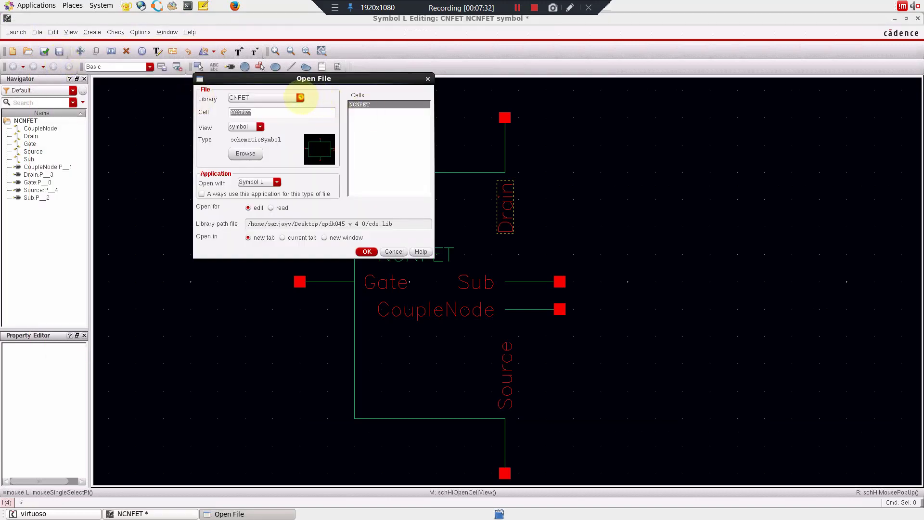
click(301, 97)
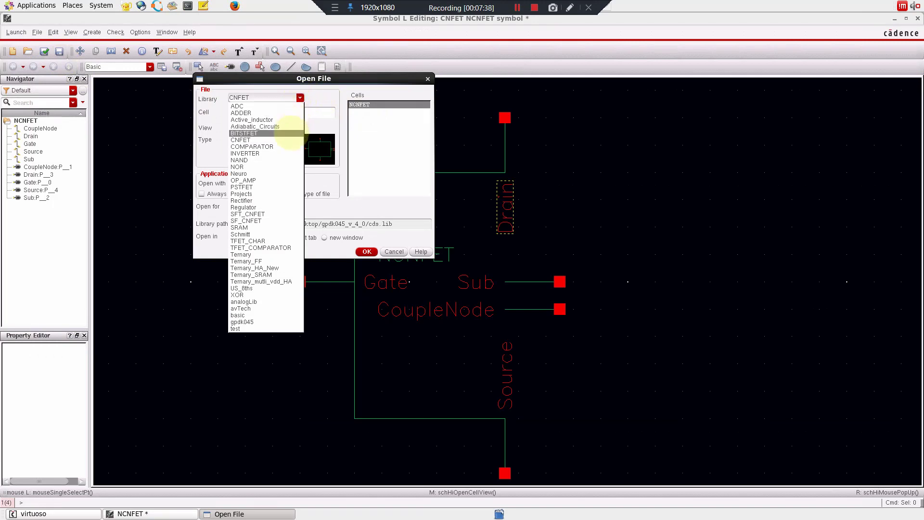
click(275, 222)
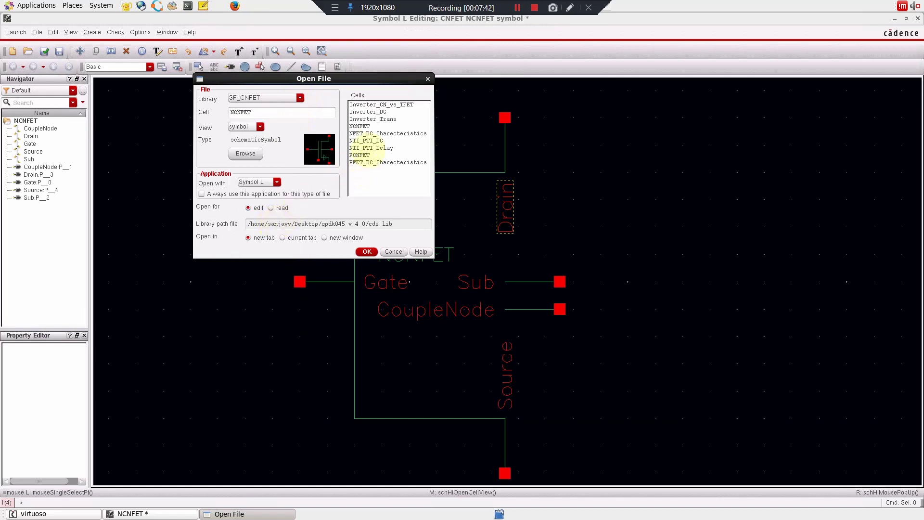
click(358, 126)
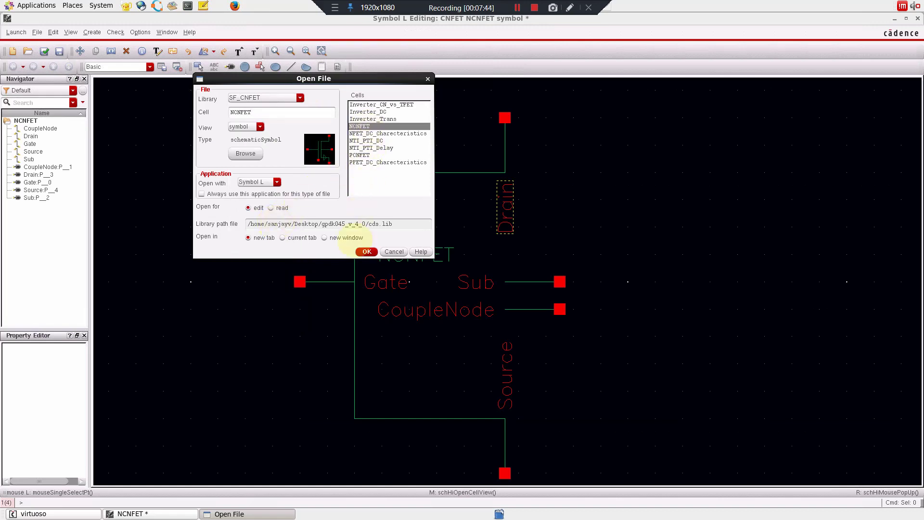
click(367, 251)
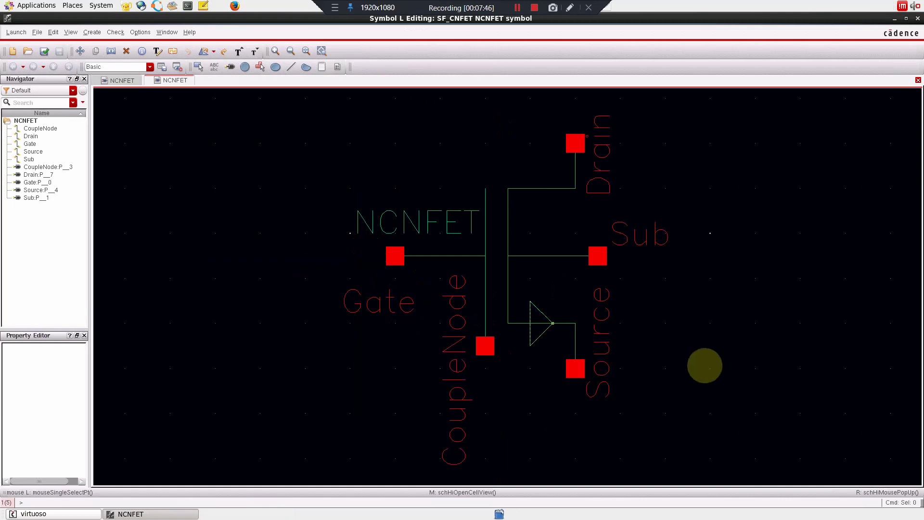
scroll(710, 361, down, 2)
scroll(709, 362, up, 2)
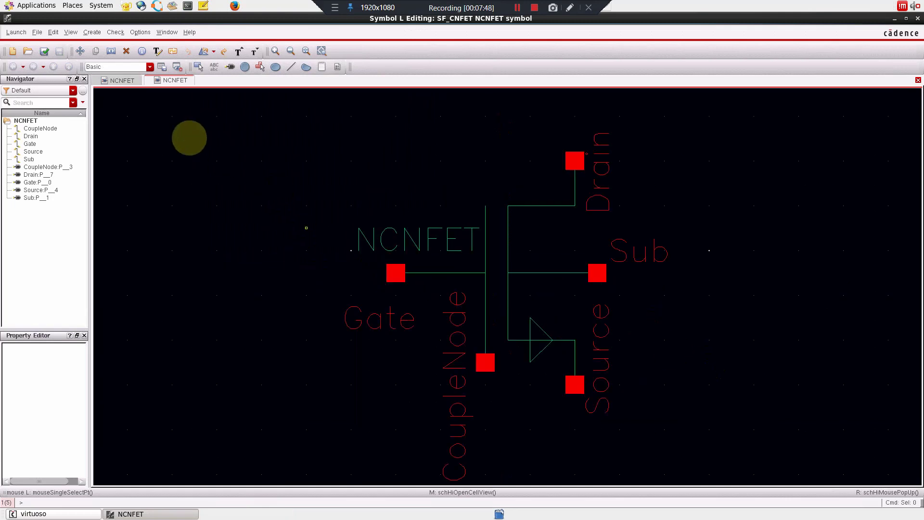
click(37, 32)
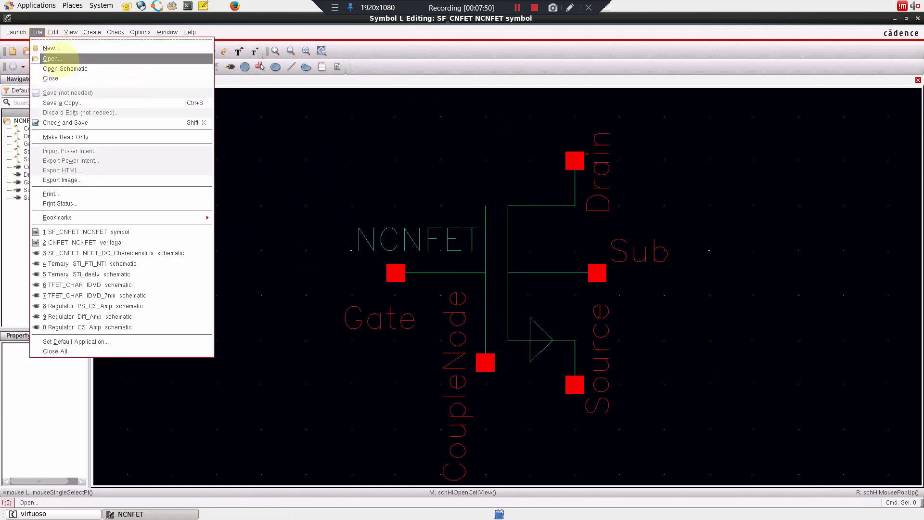
Open the NFET_DC_Charecteristics schematic view from the SF_CNFET library.
click(58, 58)
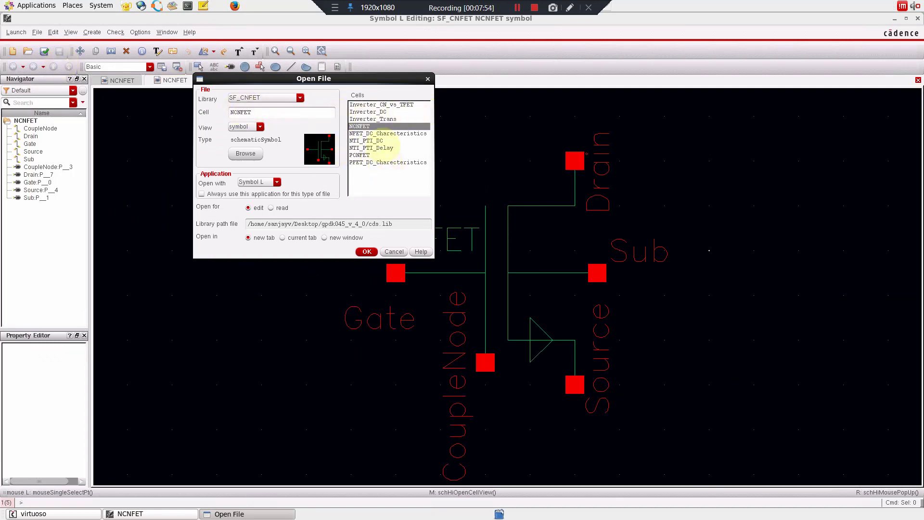
click(392, 133)
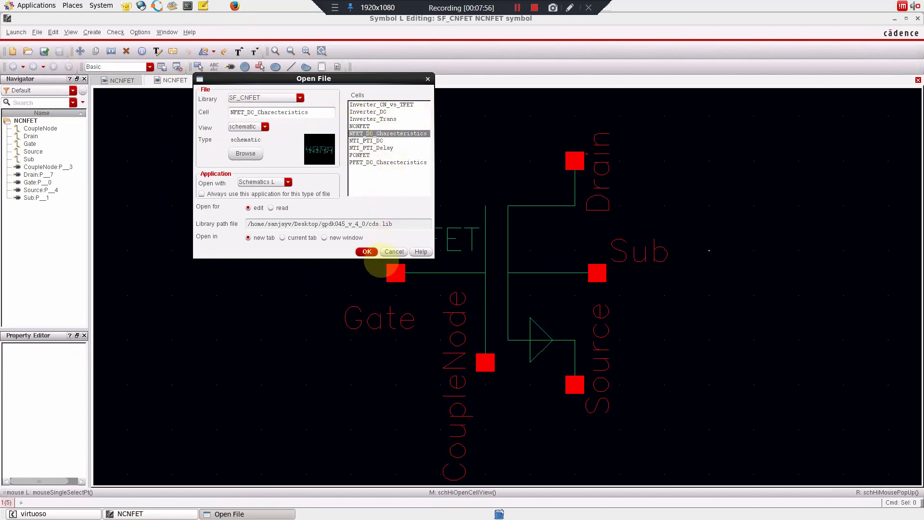
click(366, 251)
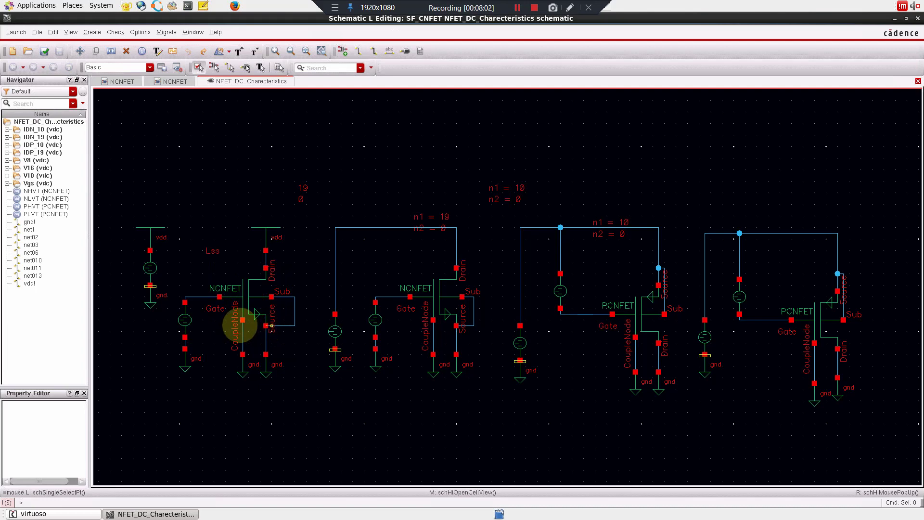
ctrl+scroll(260, 296, up, 2)
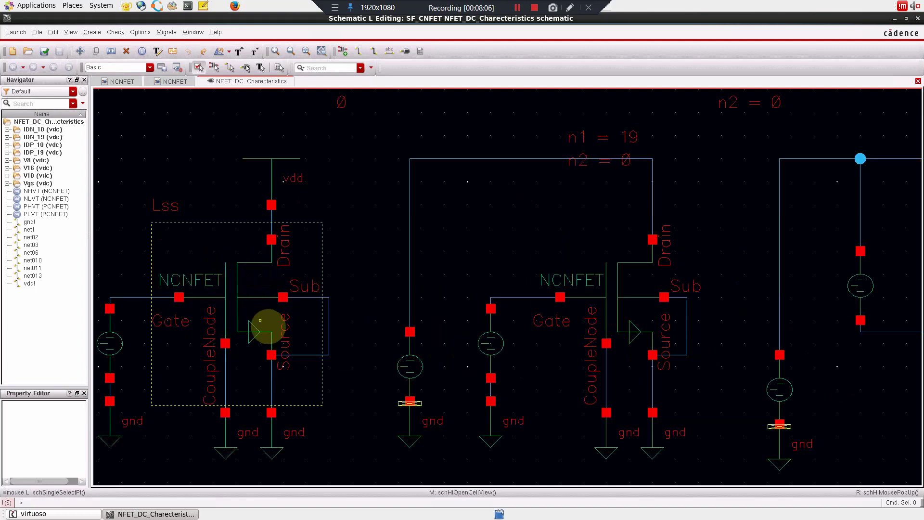
ctrl+scroll(264, 322, down, 2)
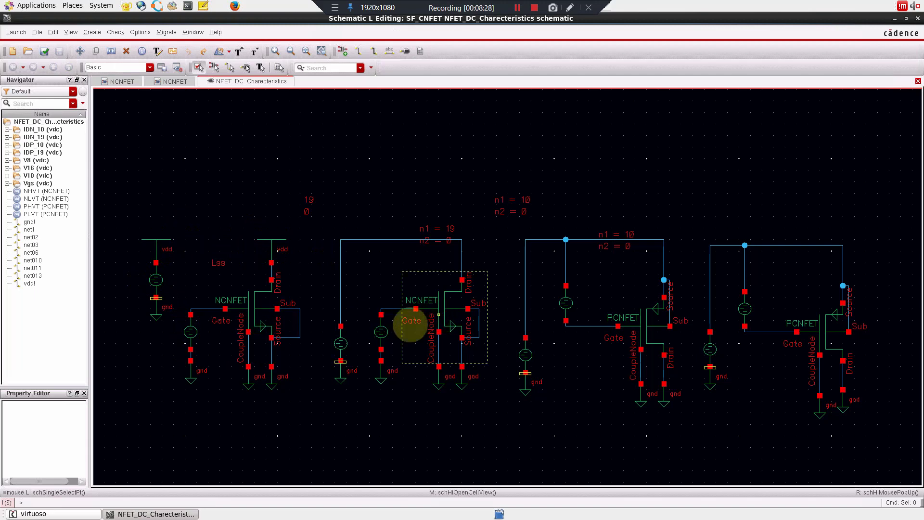
Show the NLVT instance's veriloga CDF parameters, set n1 = 19 and n2 = 0, and apply.
click(260, 321)
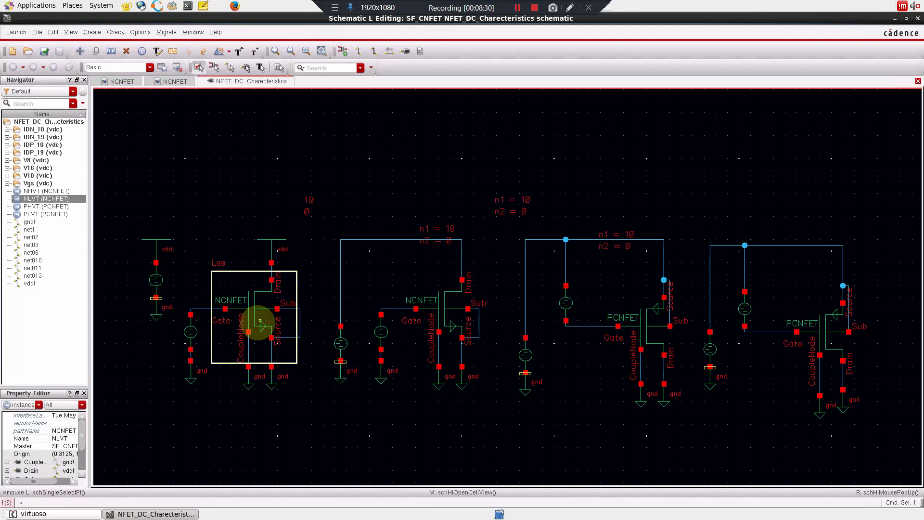
key(q)
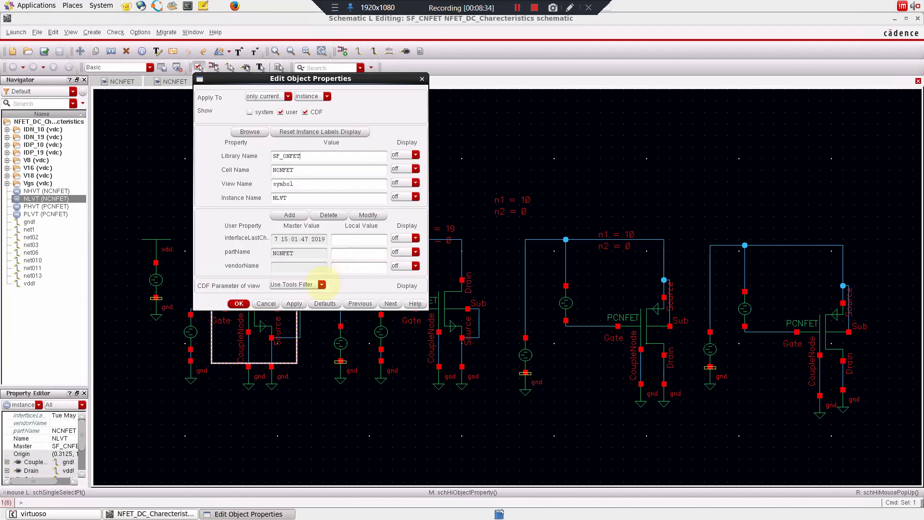
click(321, 285)
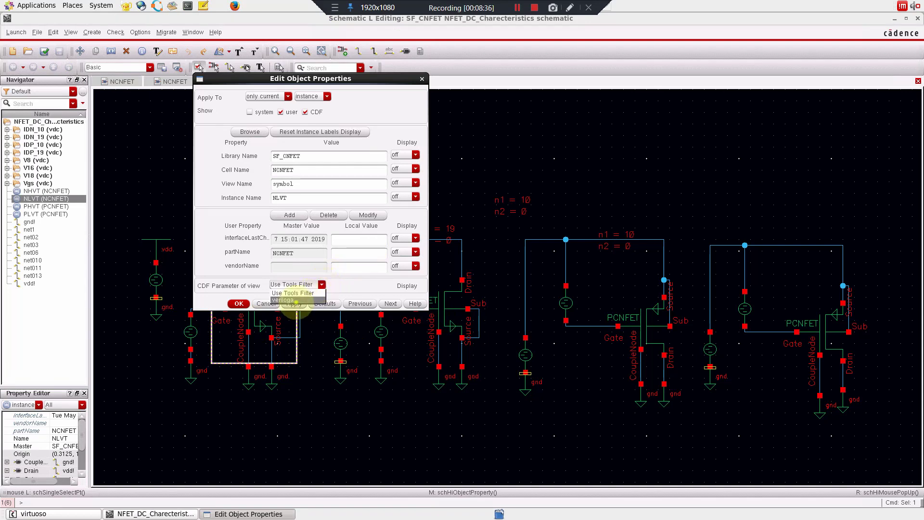
click(295, 300)
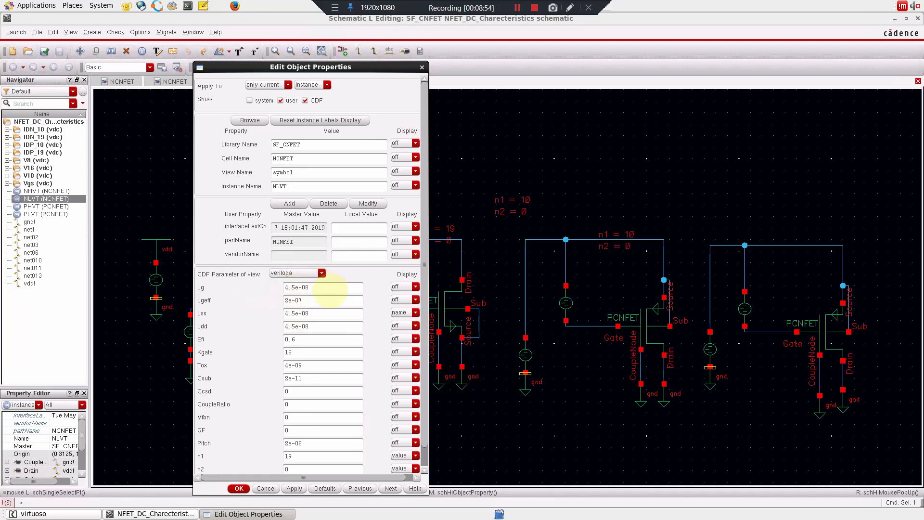
scroll(330, 289, down, 1)
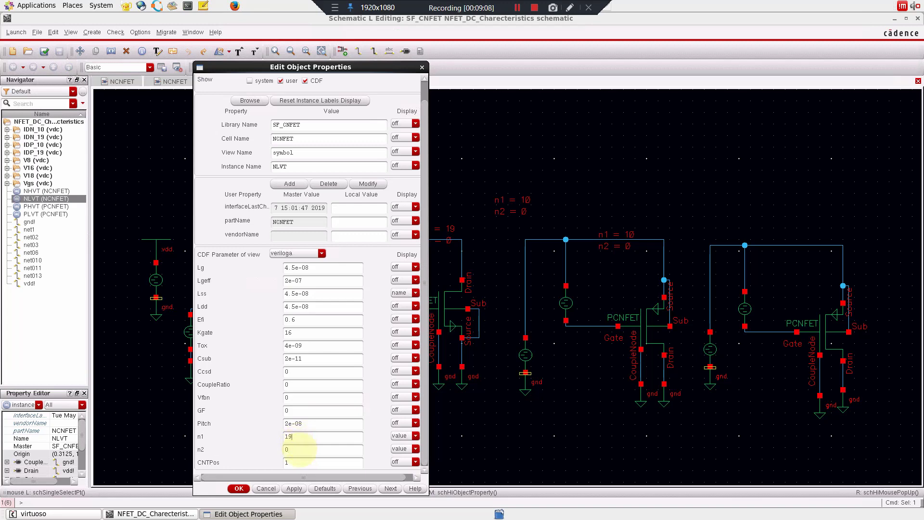
click(299, 450)
click(239, 488)
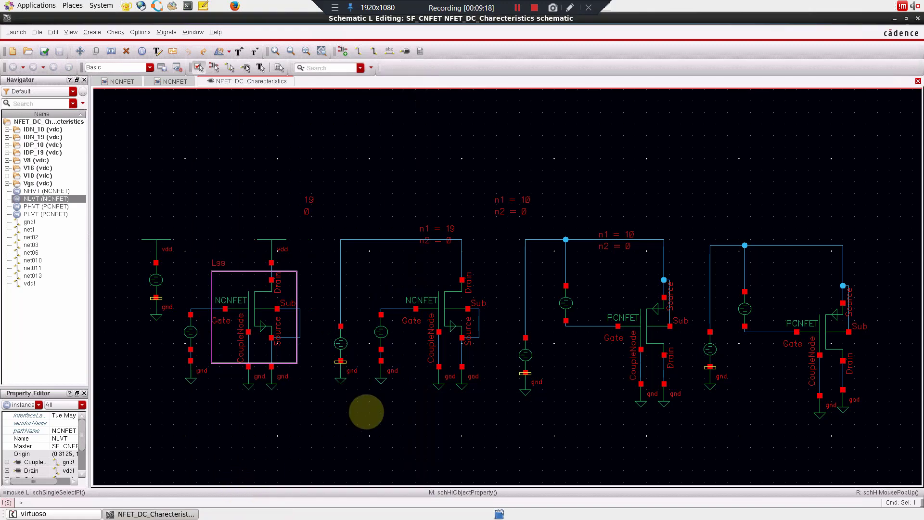
Review the NHVT NCNFET instance's veriloga parameters (n1 = 10, n2 = 0) and apply them.
click(445, 326)
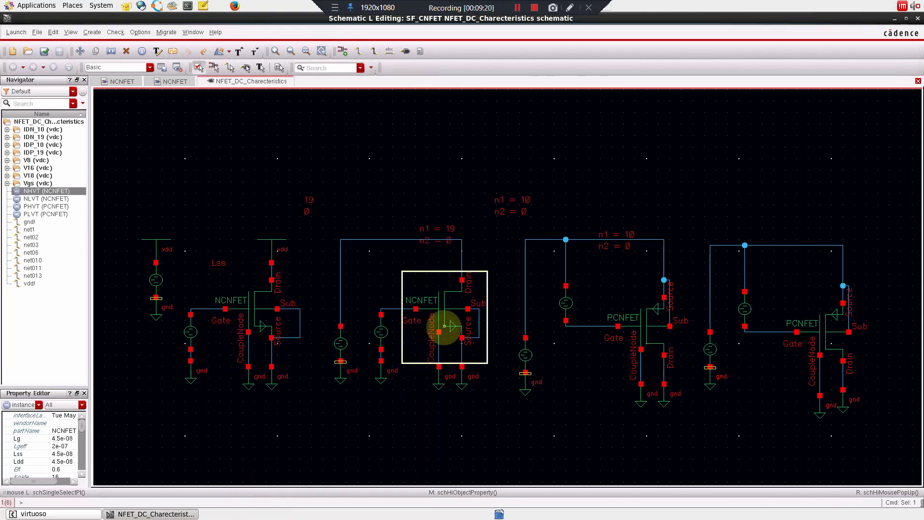
key(q)
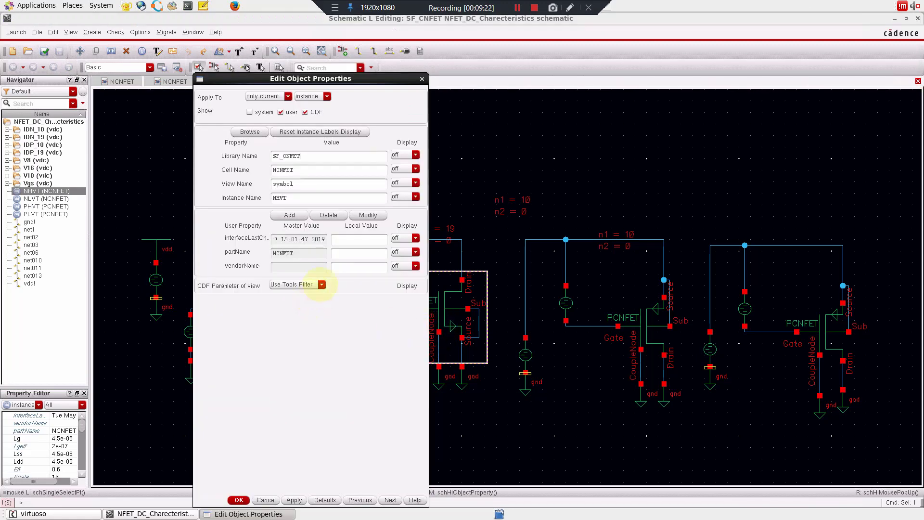
click(320, 284)
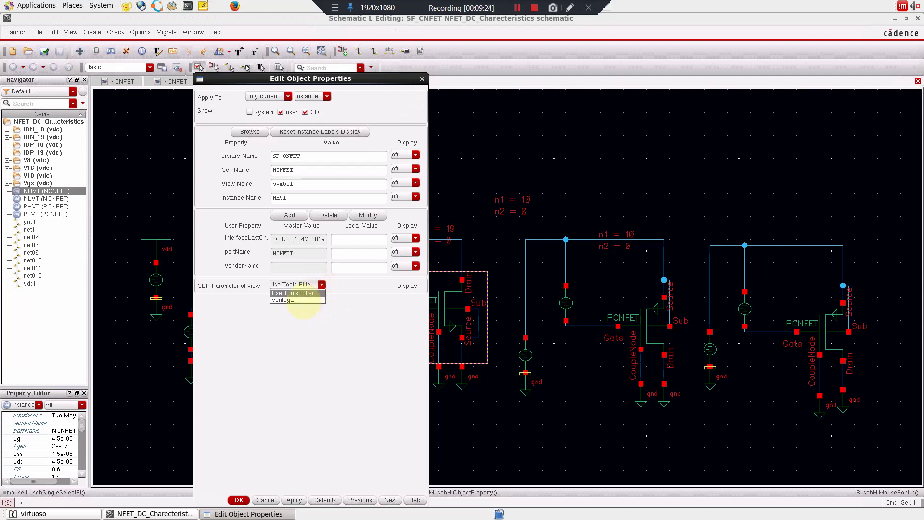
click(284, 300)
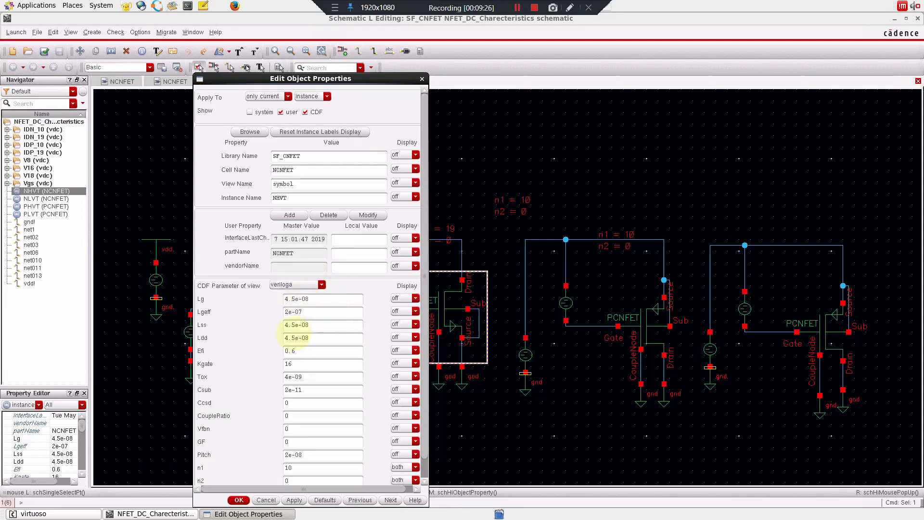
scroll(313, 353, down, 1)
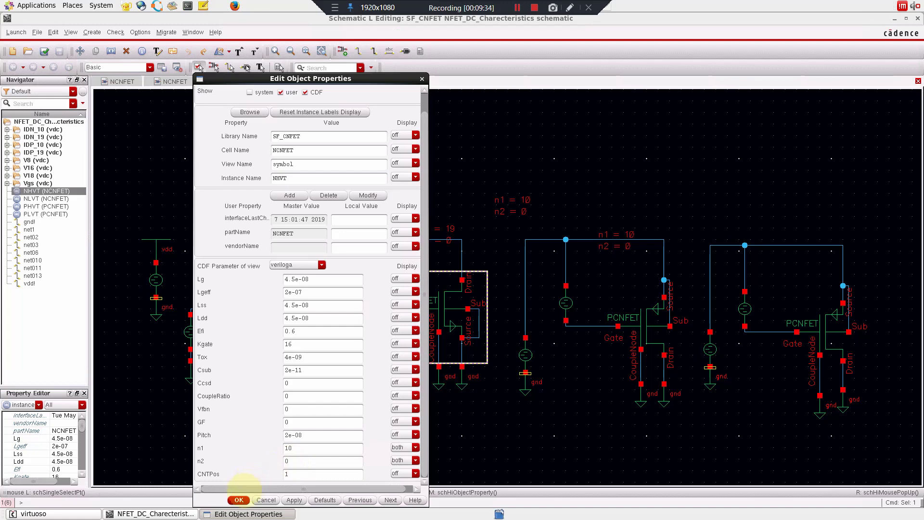
click(239, 499)
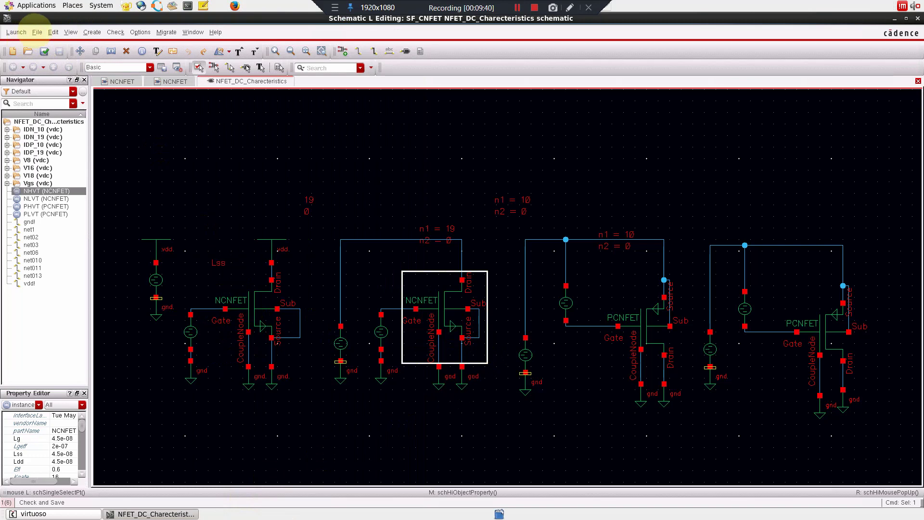
Launch ADE L and load the saved Id_Vgs simulation state, closing the waveform viewer.
click(21, 29)
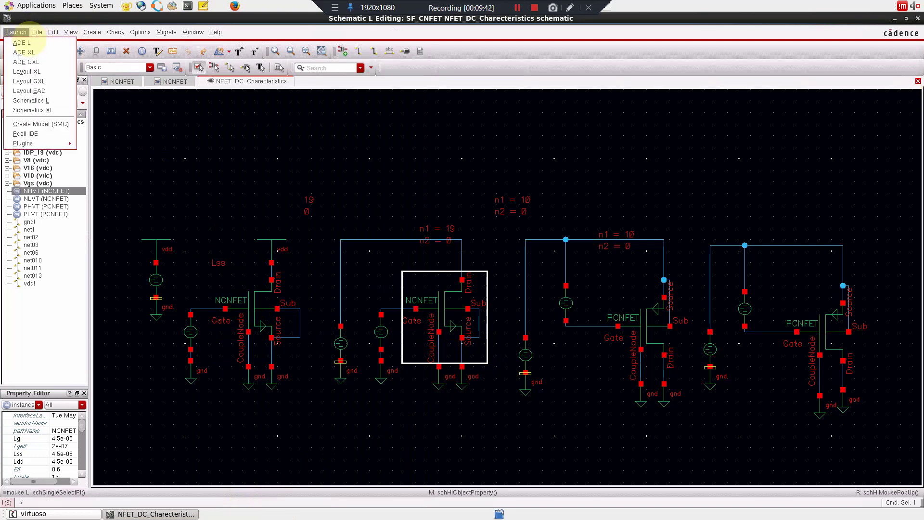
click(22, 42)
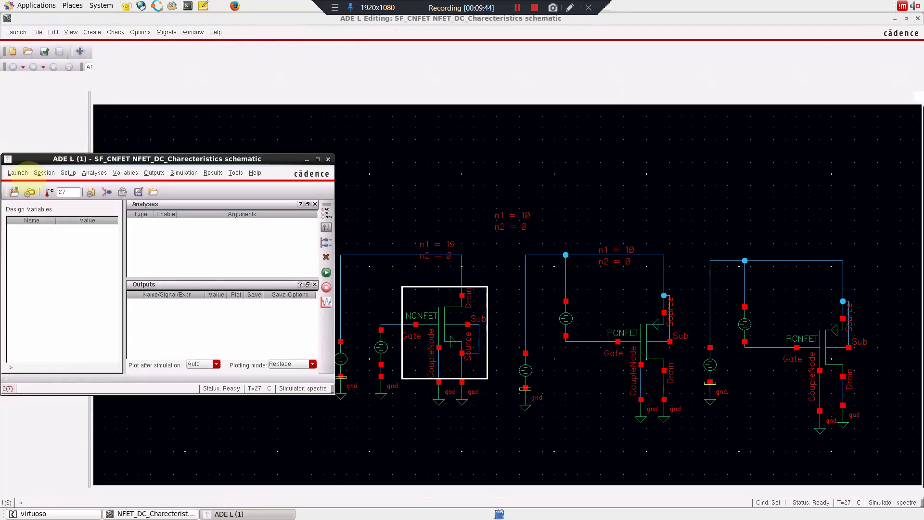
click(44, 173)
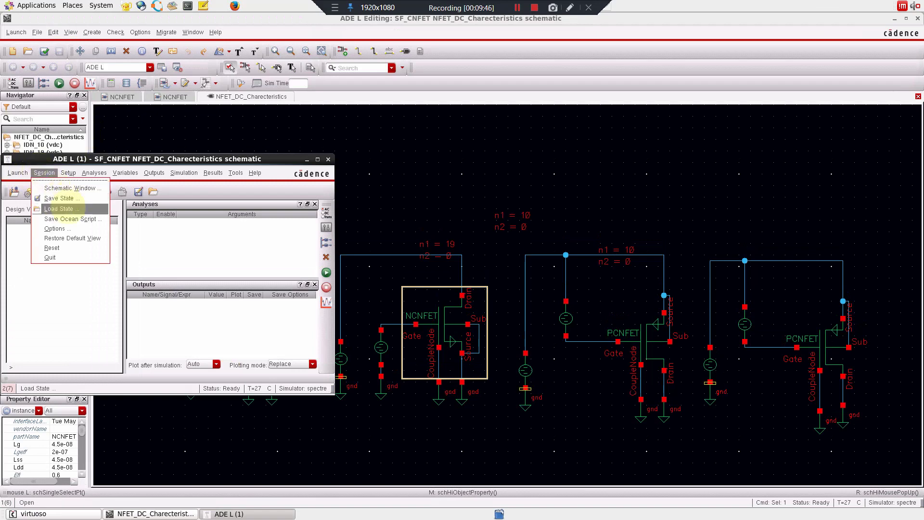
click(72, 209)
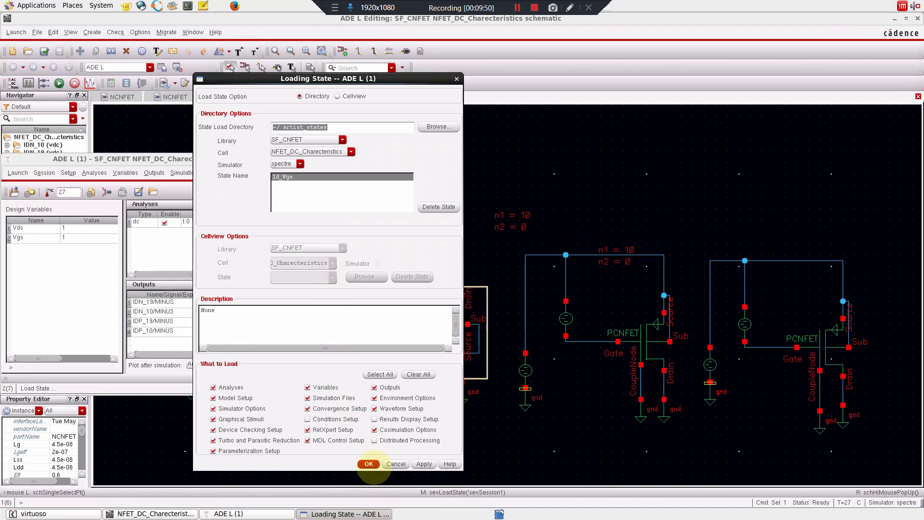
click(369, 463)
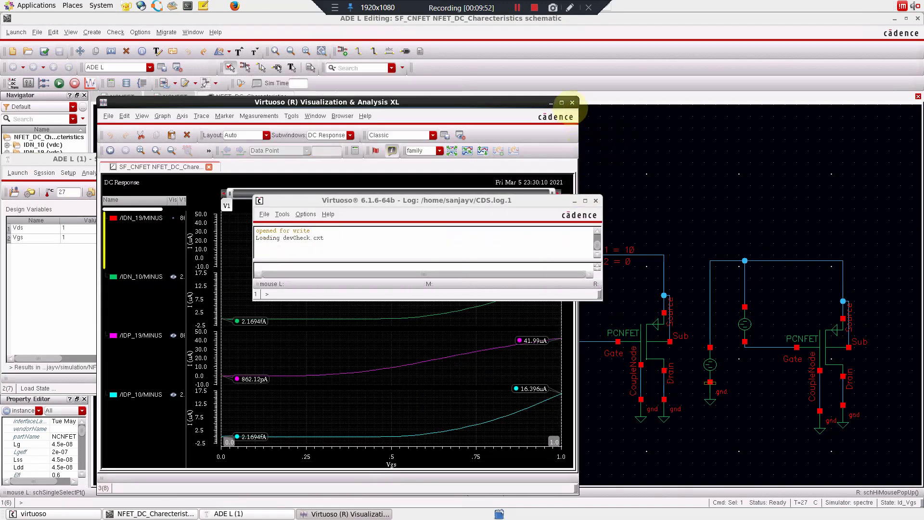
click(571, 103)
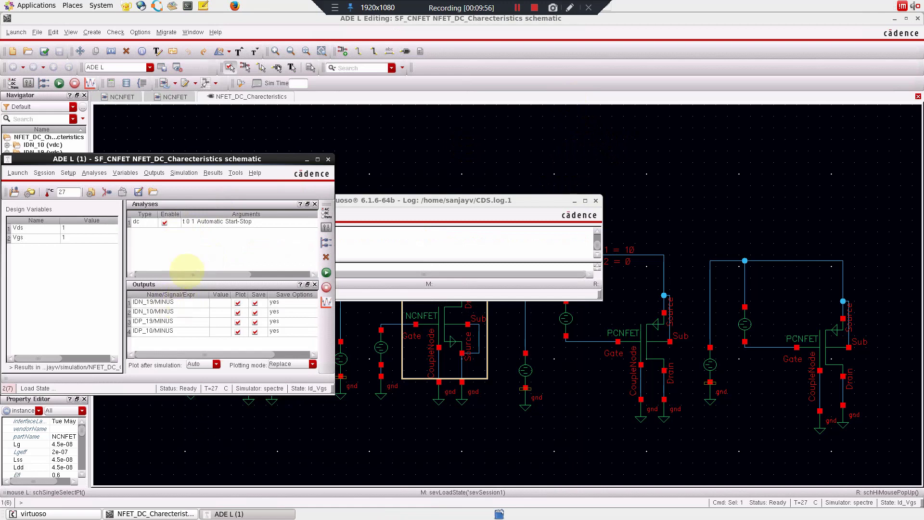
Turn off plotting for the IDP_19/MINUS and IDP_10/MINUS outputs.
click(237, 322)
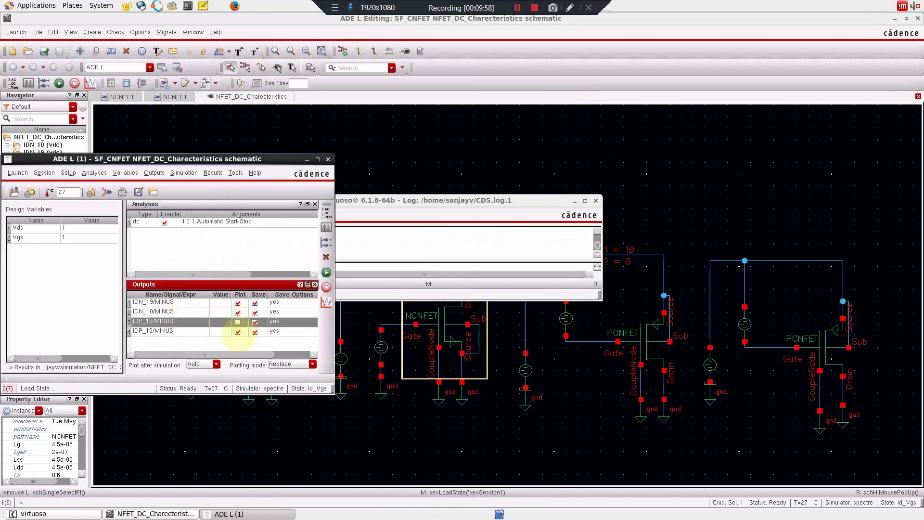
click(238, 332)
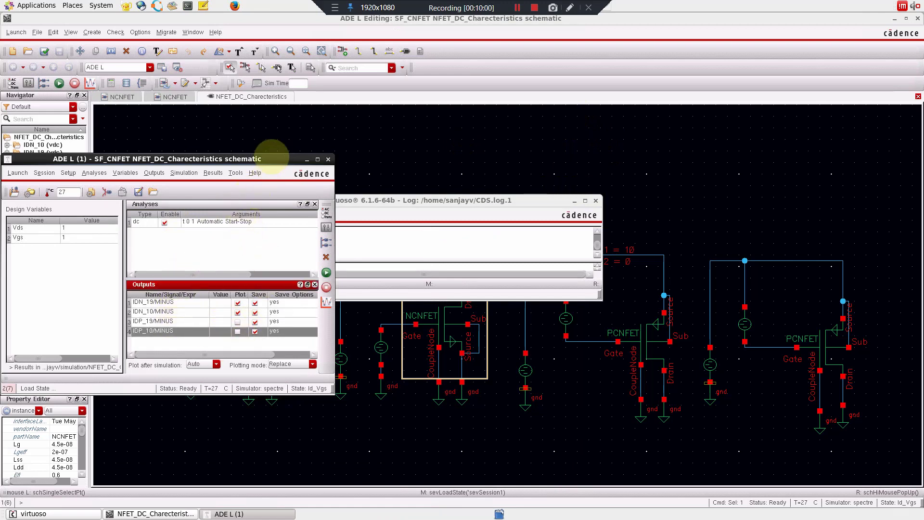
drag(278, 164, 726, 141)
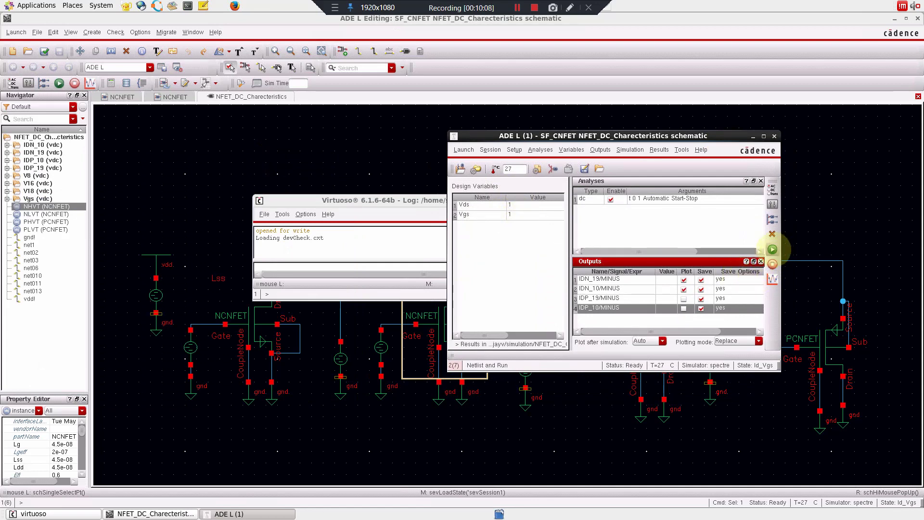
Netlist and run the DC simulation, inspect the IDN_19 and IDN_10 Id–Vgs curves, then return to the schematic.
click(772, 249)
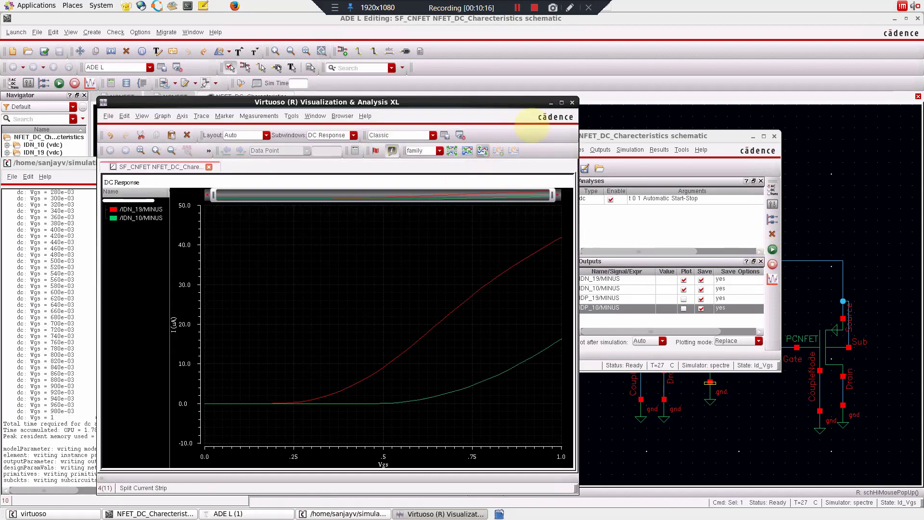
click(559, 102)
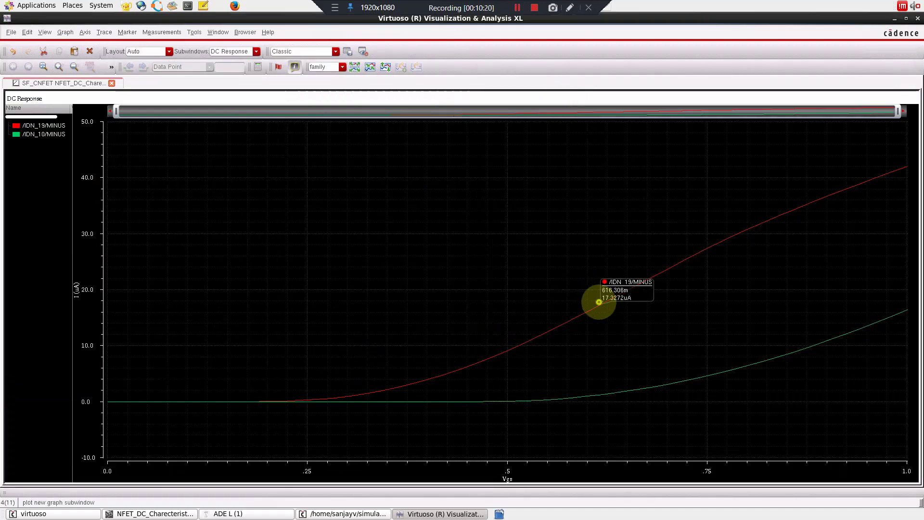
click(598, 301)
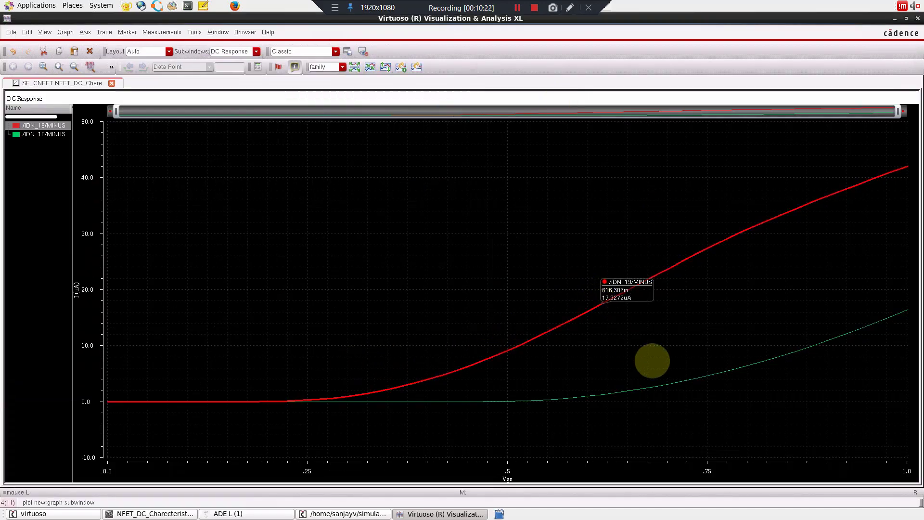
click(686, 383)
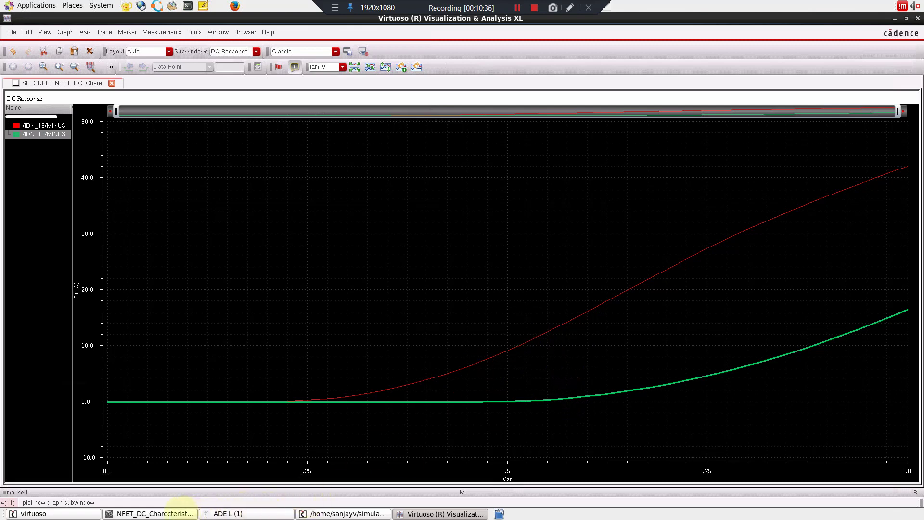
click(159, 513)
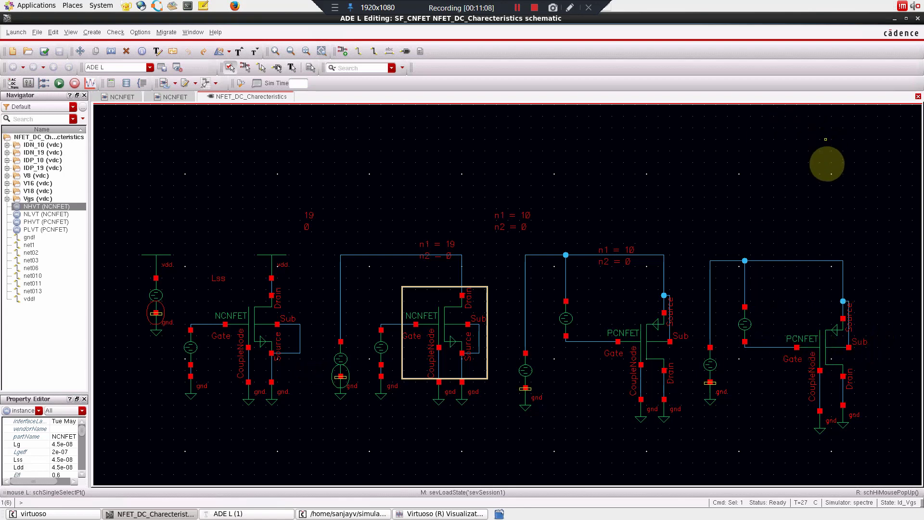
click(825, 162)
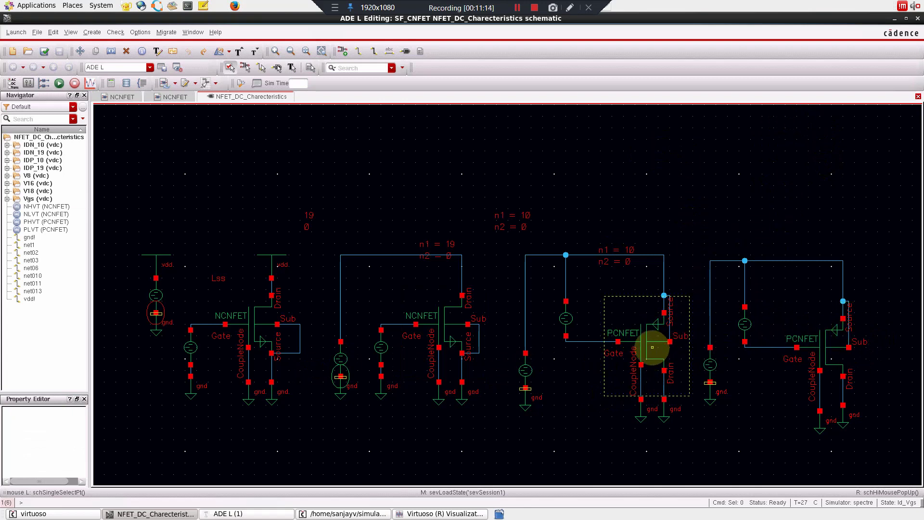
Show the PLVT PCNFET instance's properties with the veriloga CDF parameter view.
click(652, 347)
key(q)
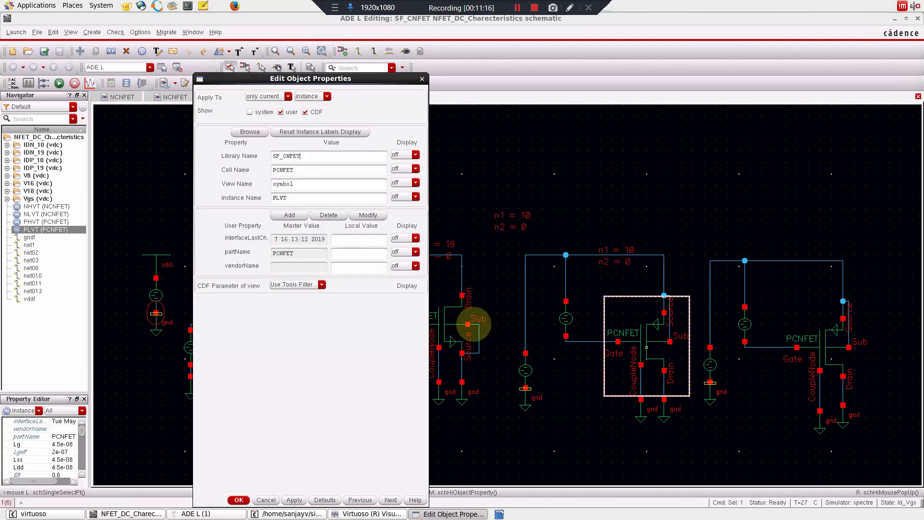
click(322, 284)
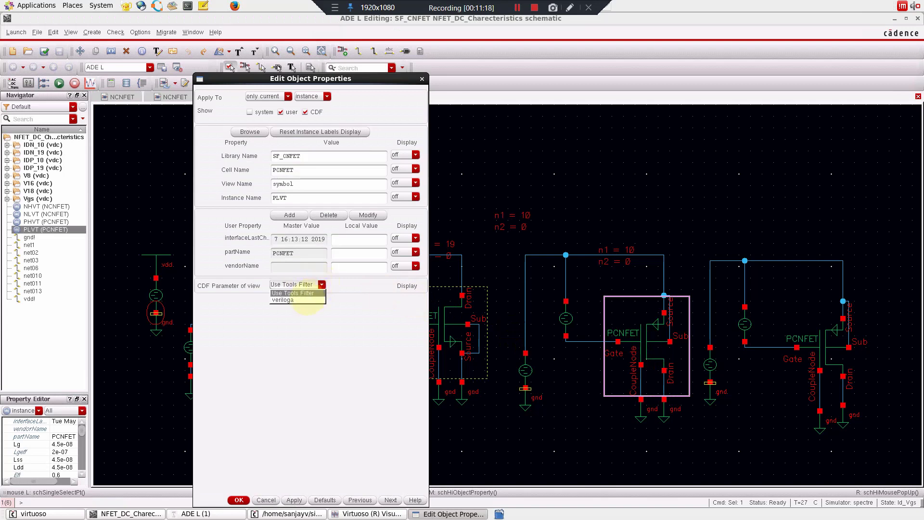
click(305, 301)
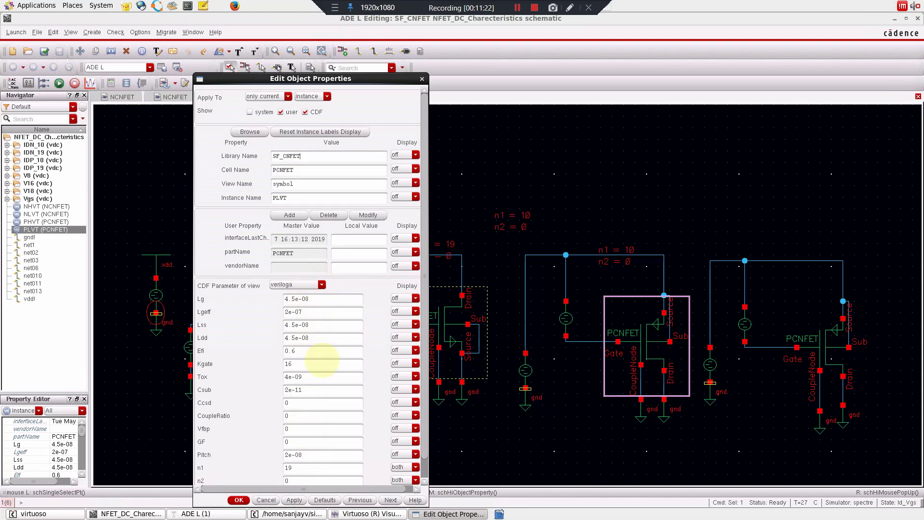
scroll(322, 360, down, 1)
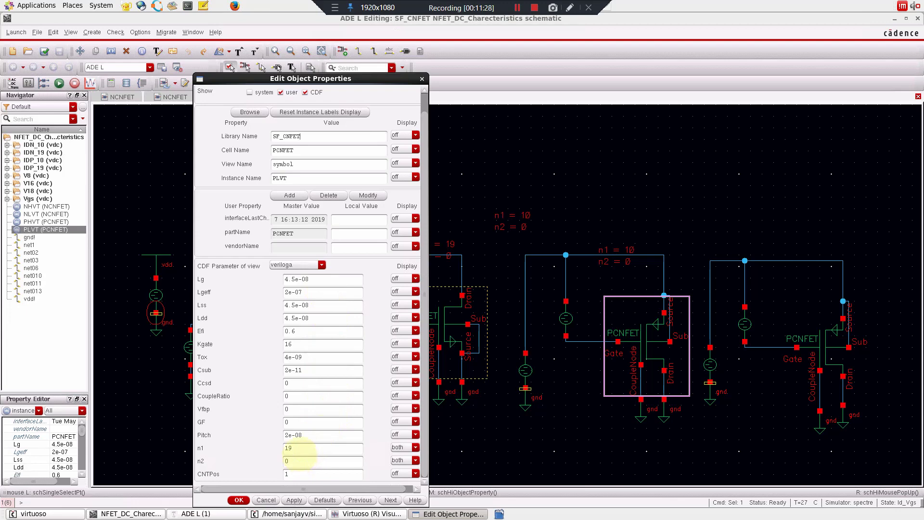
Confirm n1 = 19, n2 = 0 and CNTPos = 1, then bring the DC Response plot forward.
double_click(287, 448)
click(294, 462)
key(Tab)
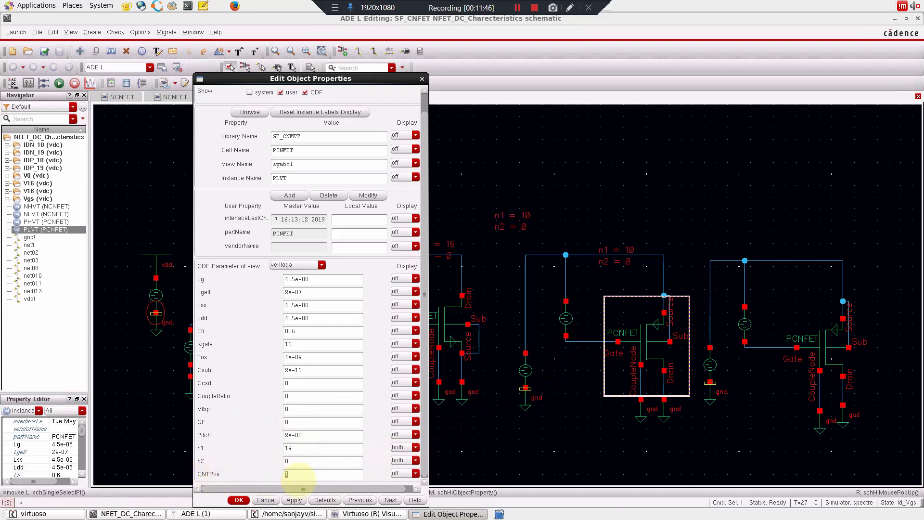
click(298, 477)
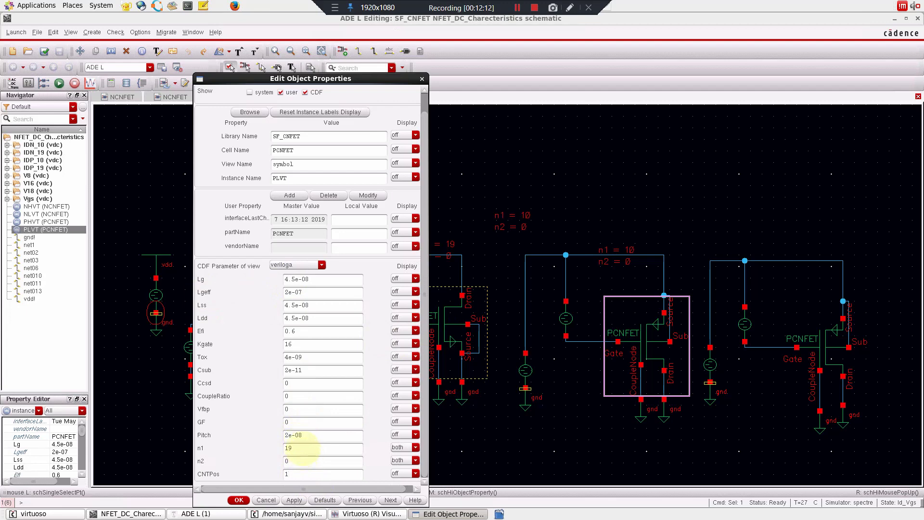
click(303, 450)
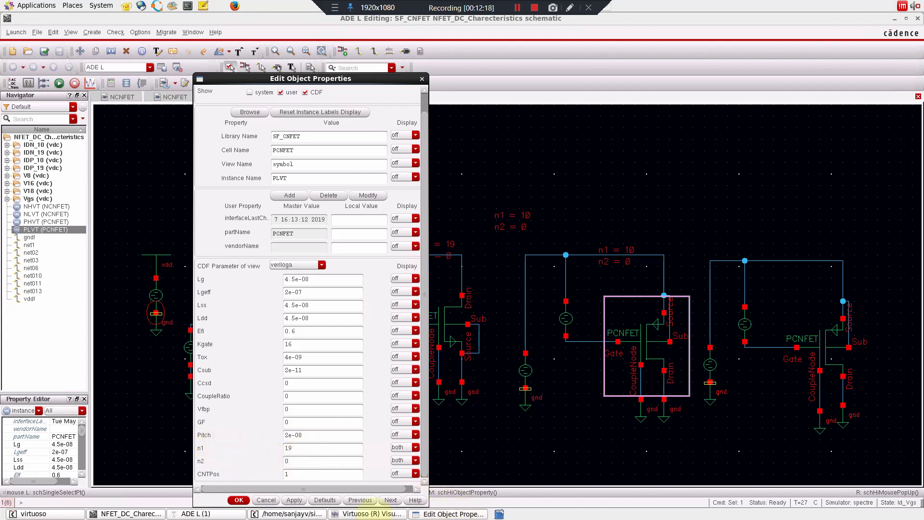
click(366, 514)
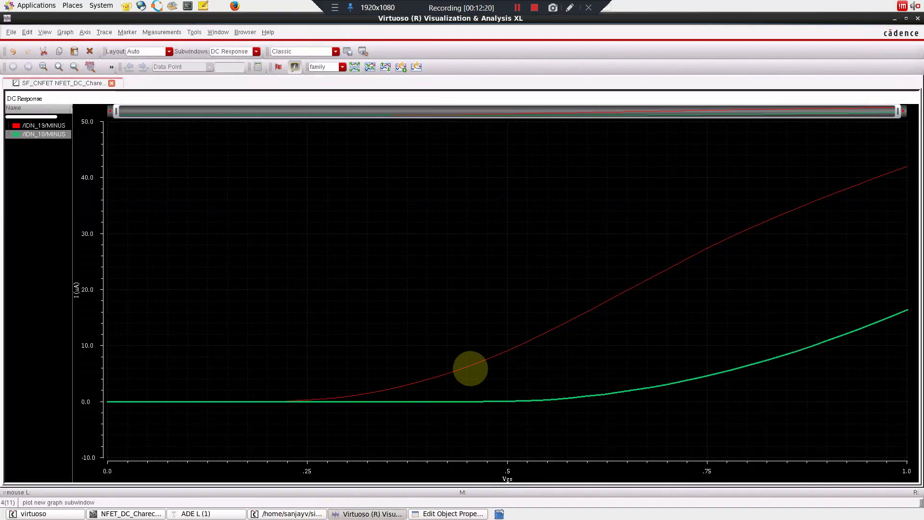
mouse_move(504, 353)
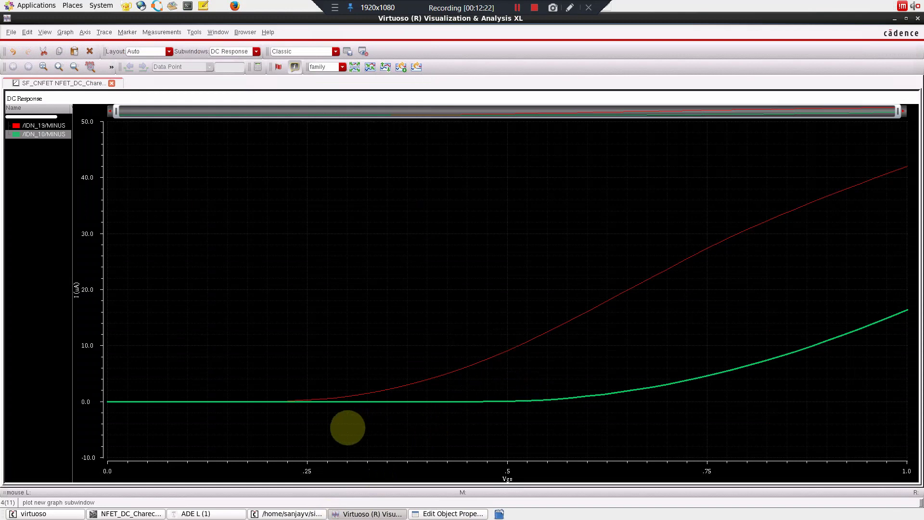
click(365, 392)
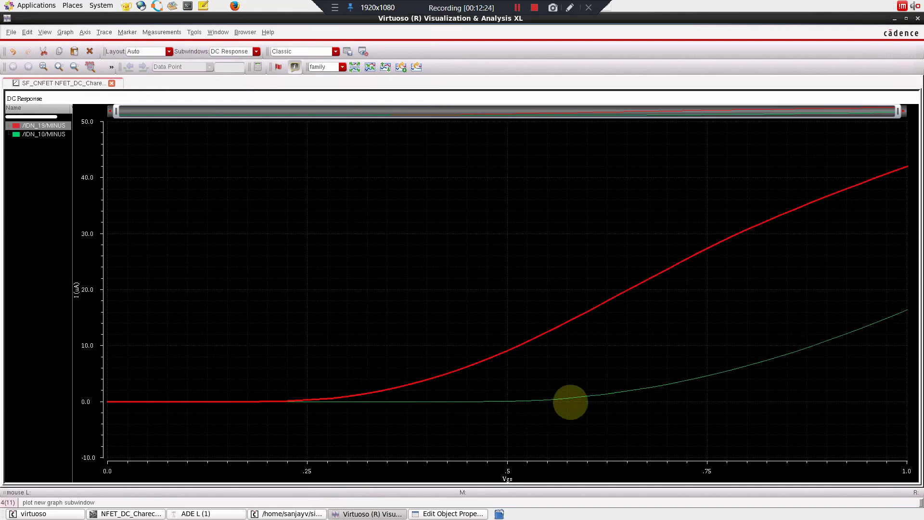
click(605, 392)
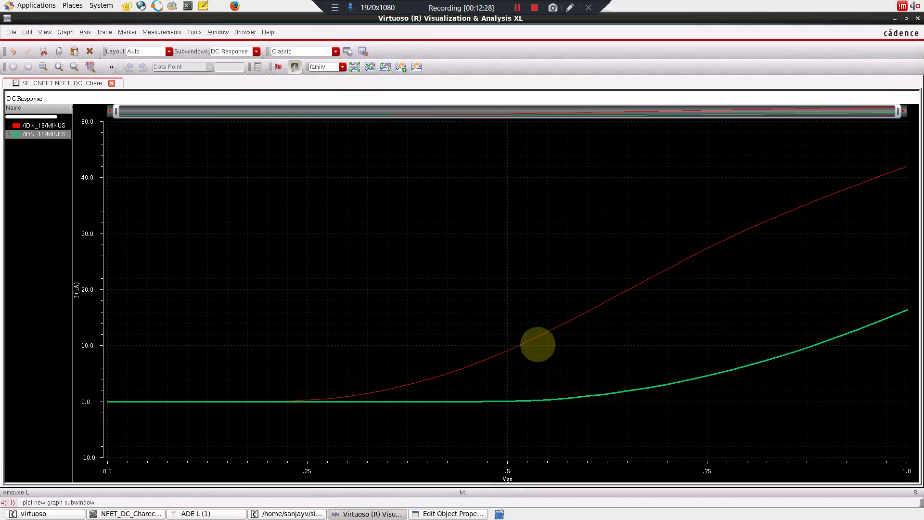
click(533, 333)
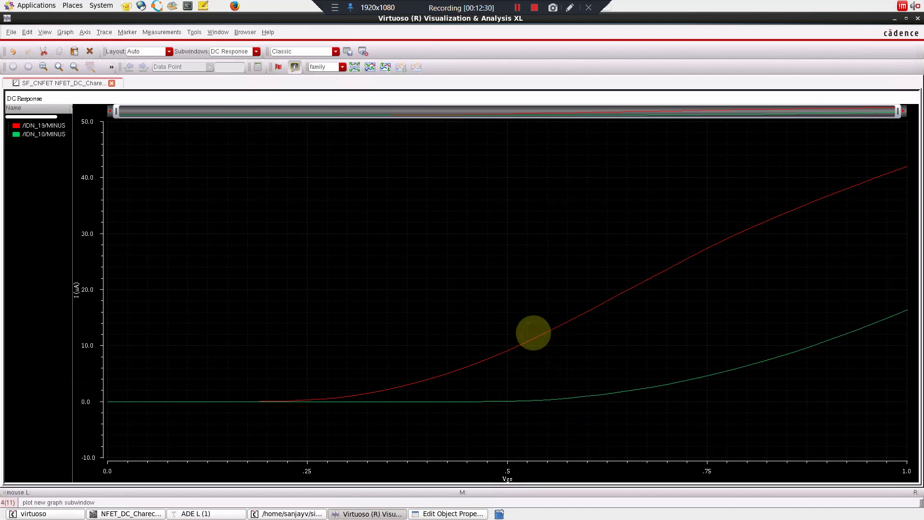